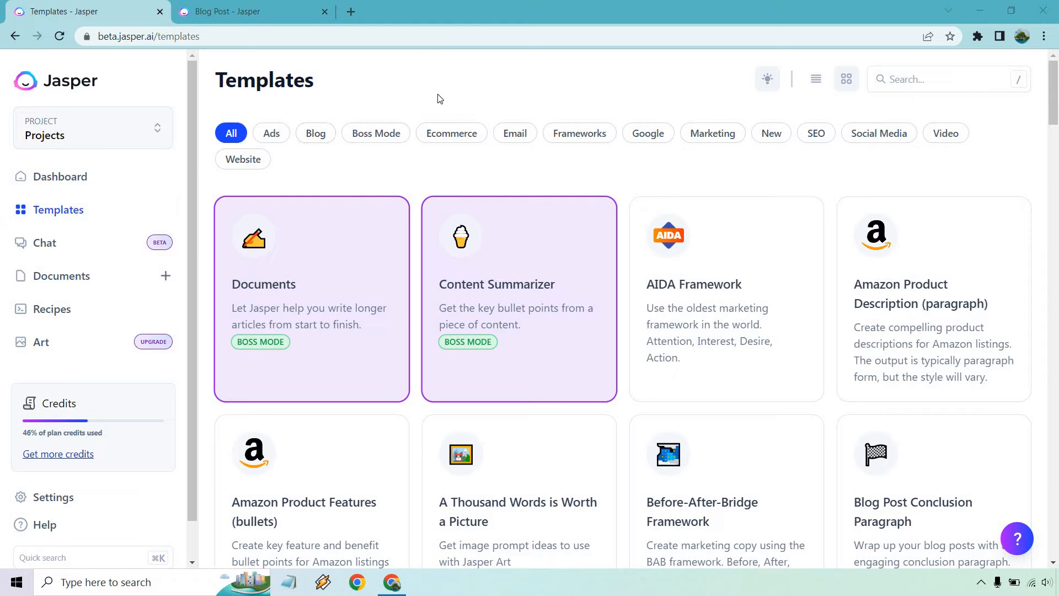
Switch to the 'Blog Post - Jasper' community recipe page in the other browser tab
left_click(249, 9)
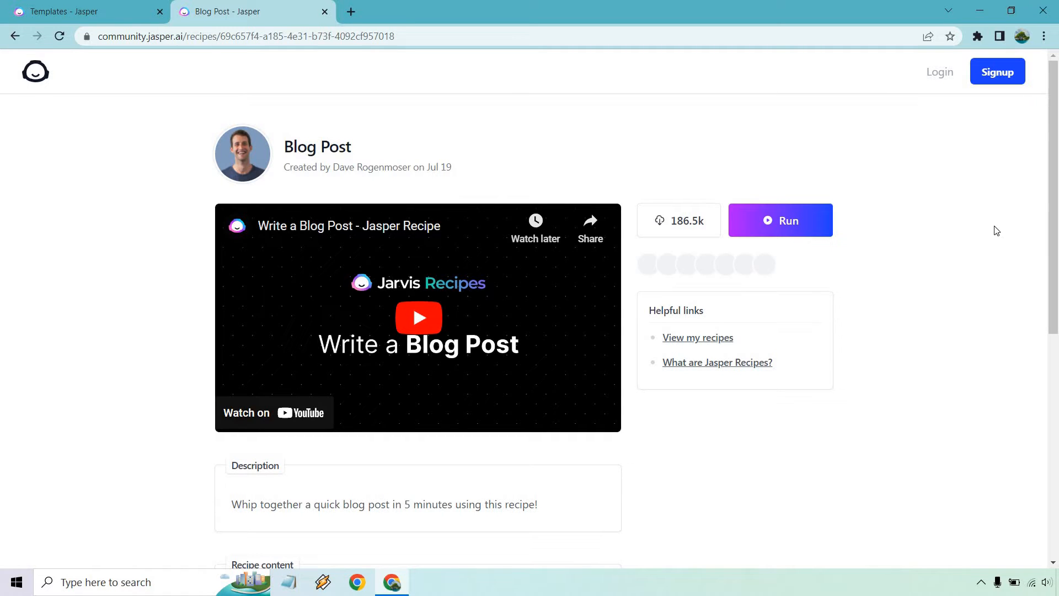
Review the Blog Post recipe, then run it in a new document
scroll(988, 224, "down", 6)
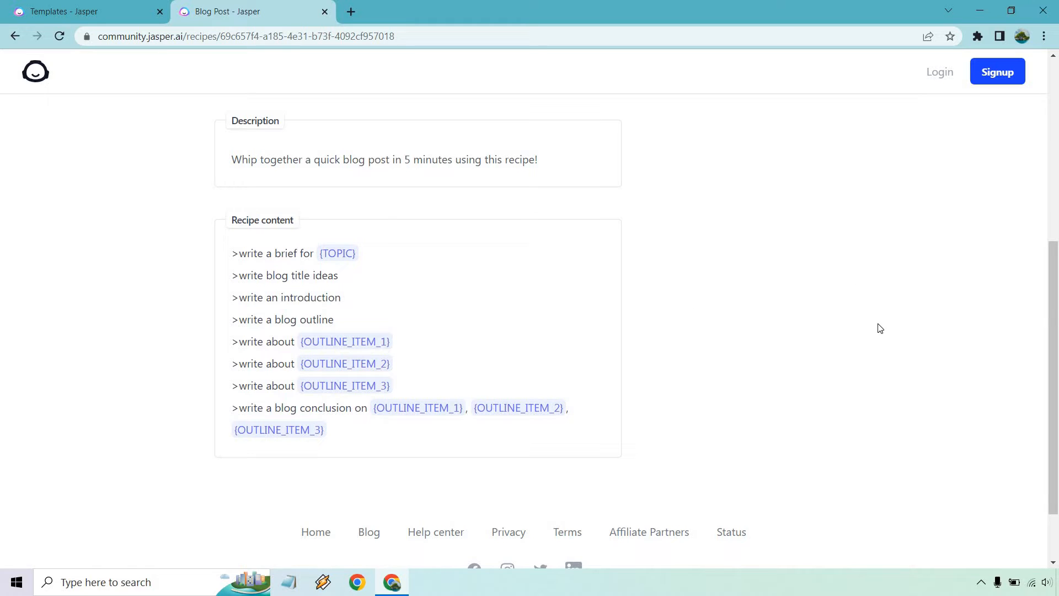
scroll(883, 333, "up", 6)
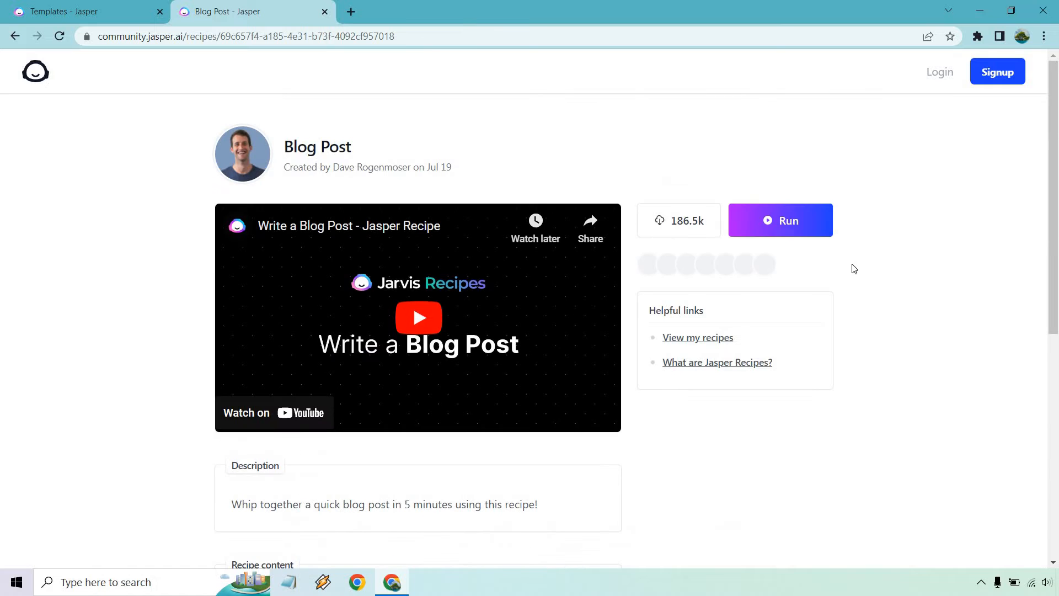
left_click(810, 231)
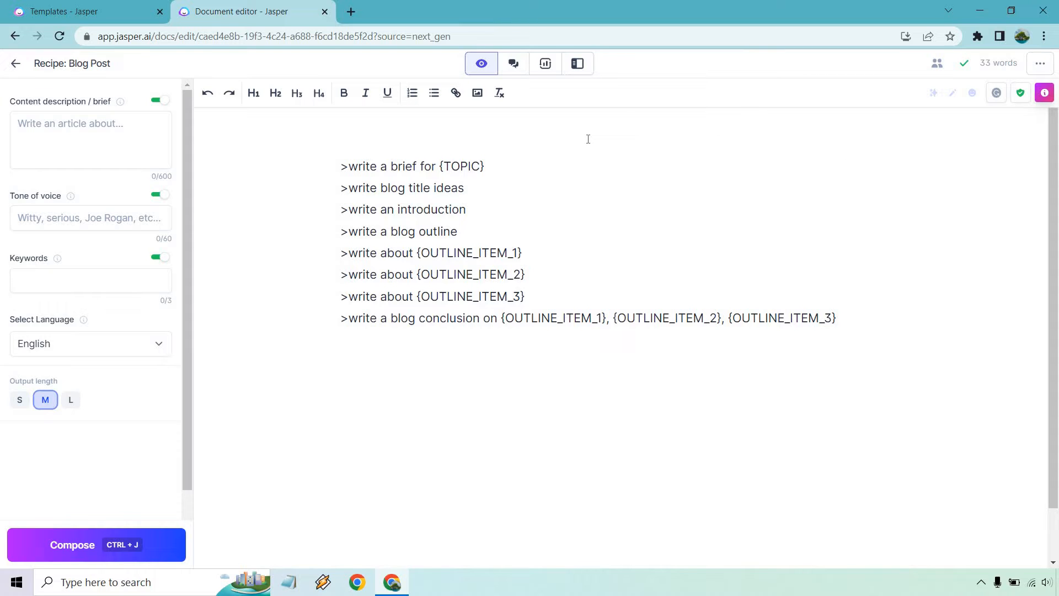
Replace the {TOPIC} placeholder with 'Why Christmas is one of the best holidays'
left_click_drag(485, 166, 438, 166)
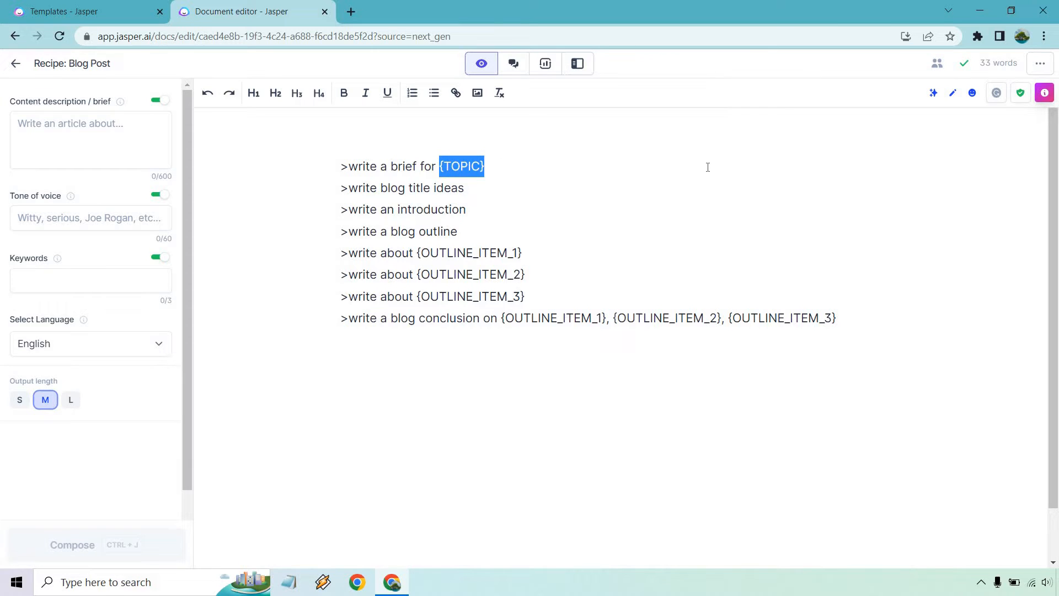
type("Why Chri")
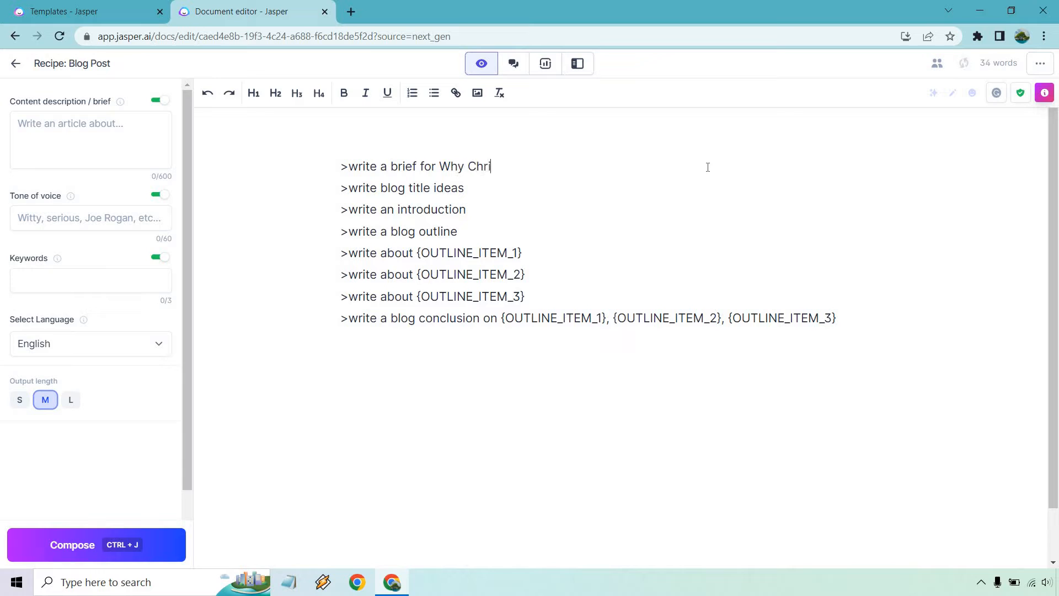
type("stmas is one of the best h")
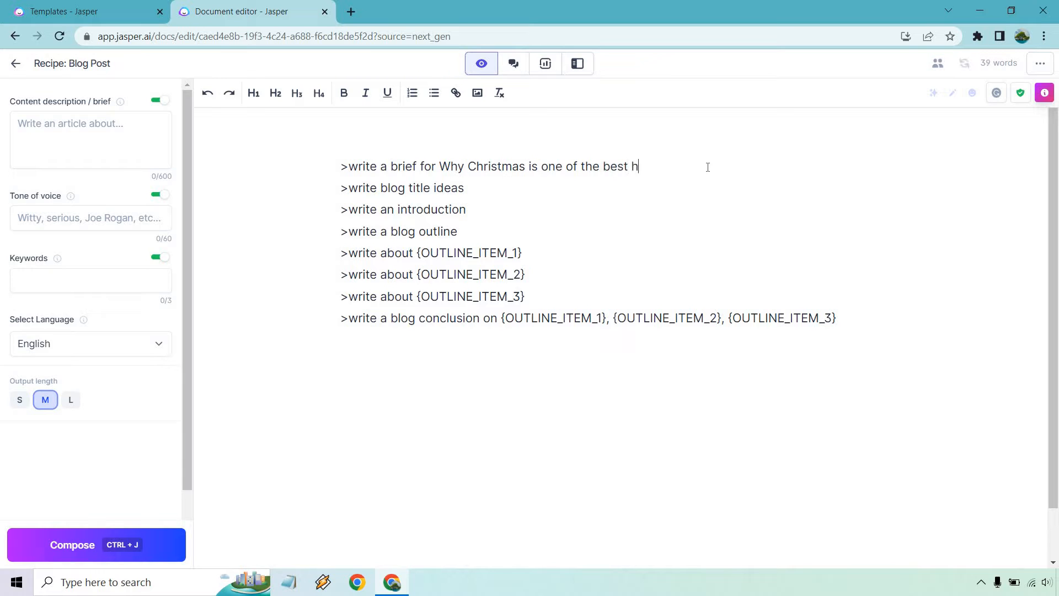
type("olidays")
left_click(1044, 94)
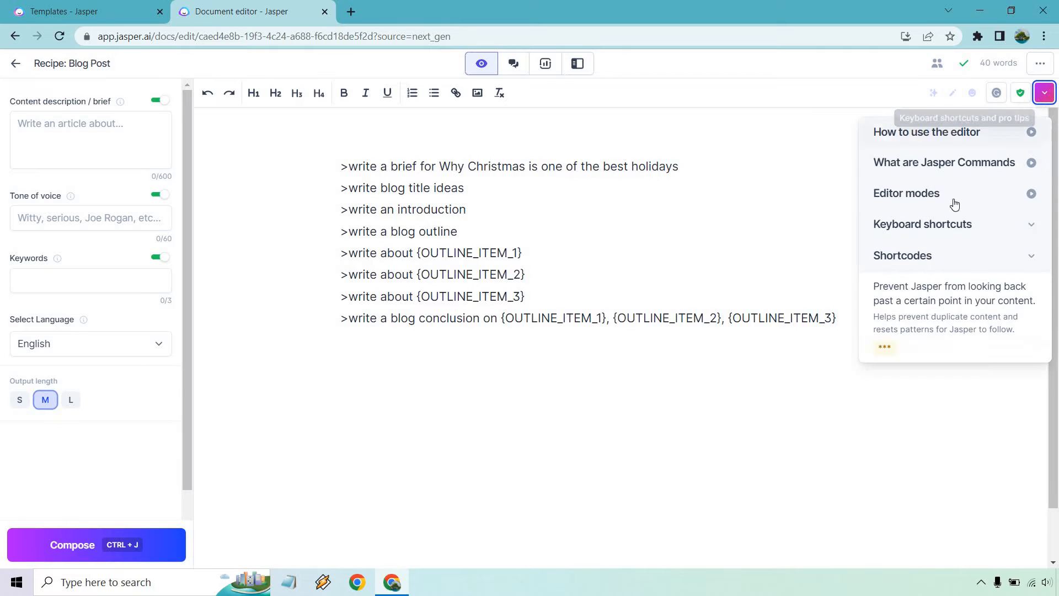
left_click(967, 260)
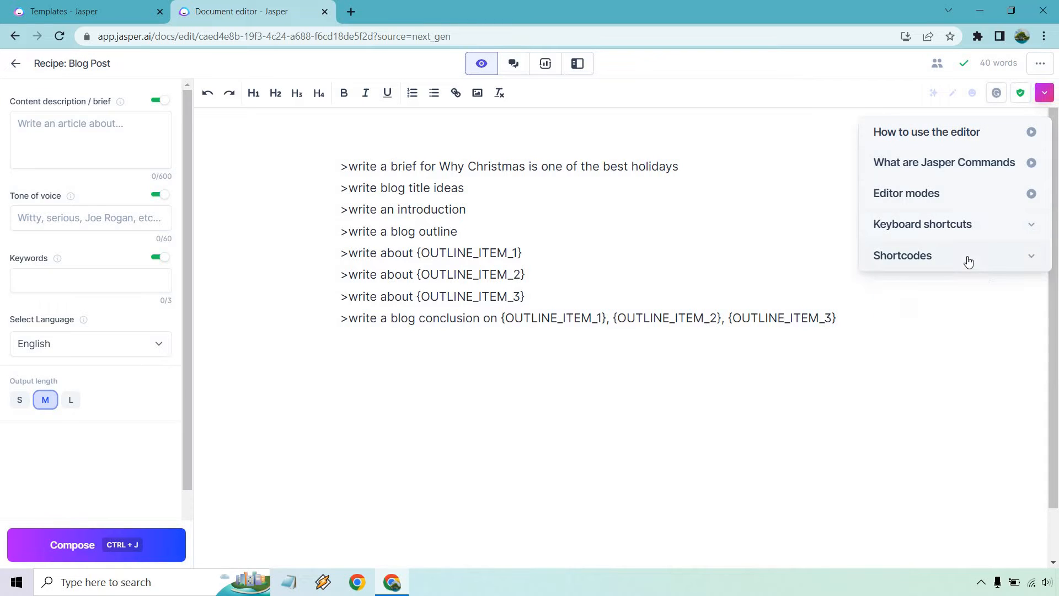
left_click(966, 260)
left_click(963, 226)
scroll(986, 270, "down", 1)
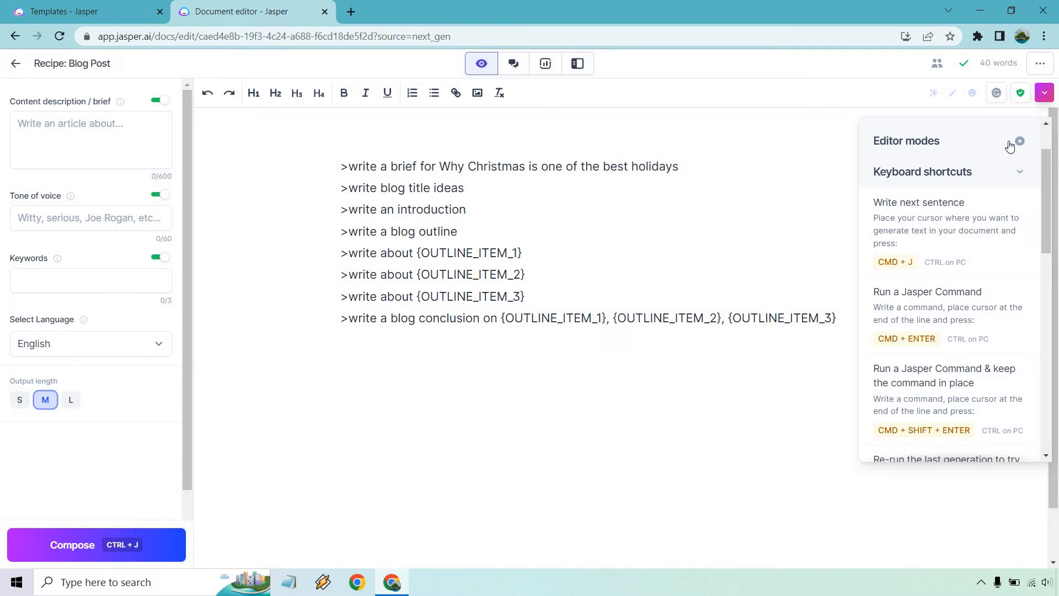
left_click(1044, 93)
left_click(776, 164)
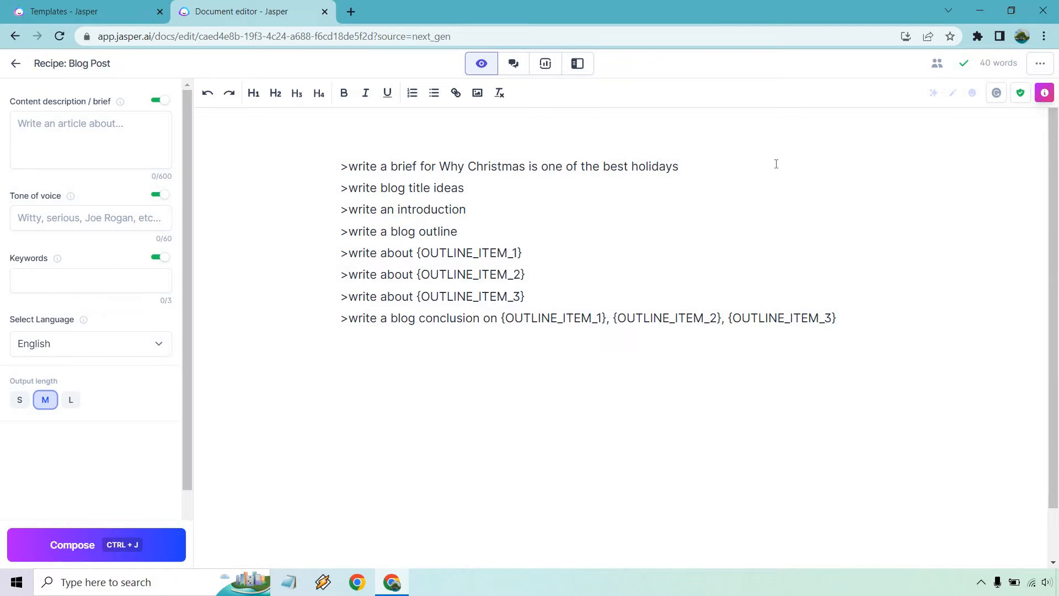
Generate the article brief and paste its later sentences into the Content description field
key("ctrl+j")
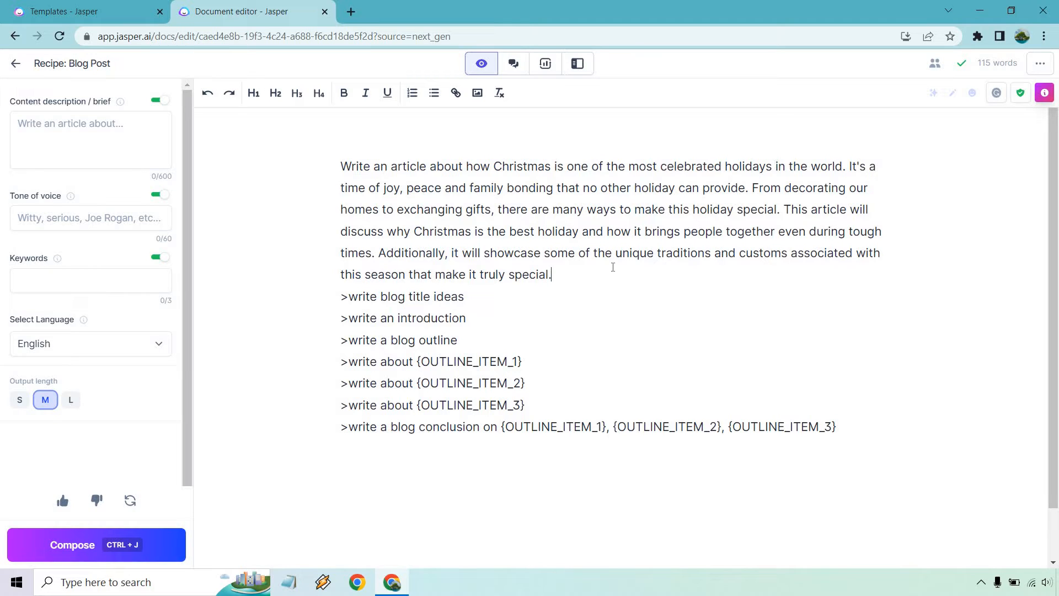
left_click(559, 274)
left_click_drag(584, 263, 849, 173)
key("ctrl+c")
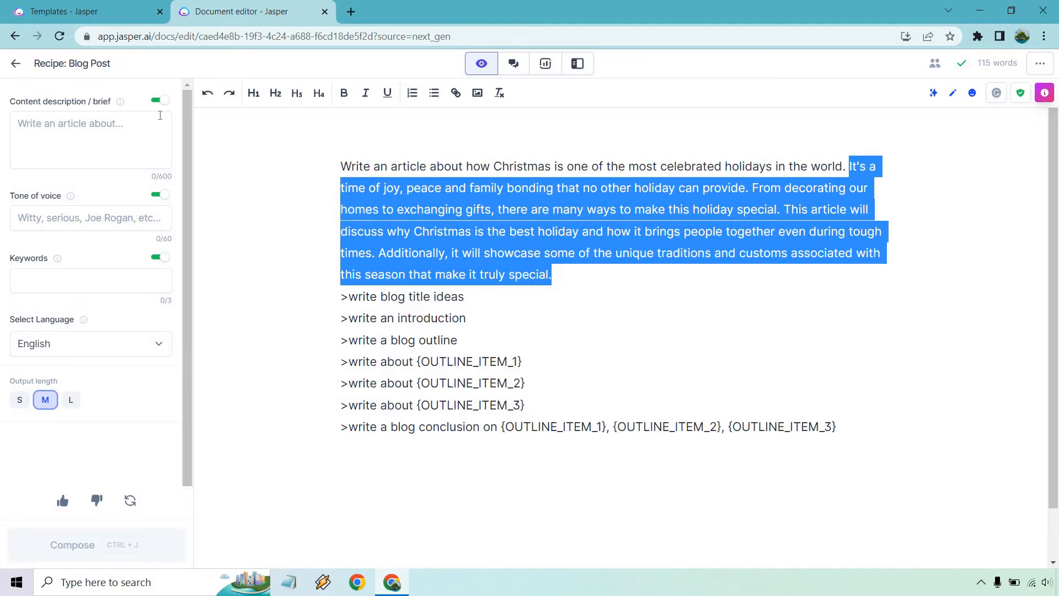
left_click(103, 132)
key("ctrl+v")
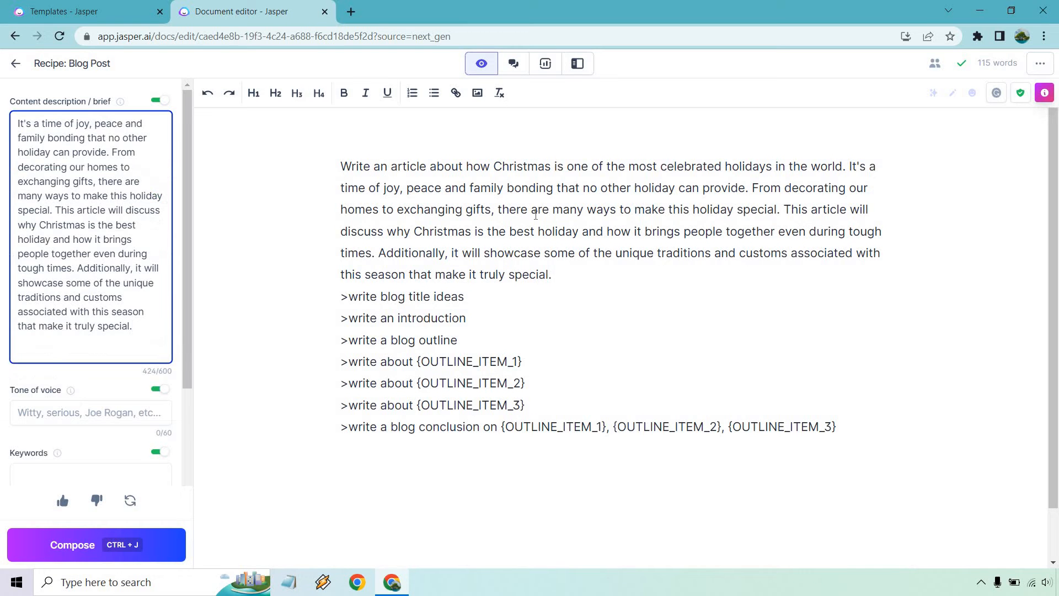
Trim the document's brief to its first sentence, ending at 'holidays in the world'
left_click(535, 215)
left_click_drag(552, 274, 338, 174)
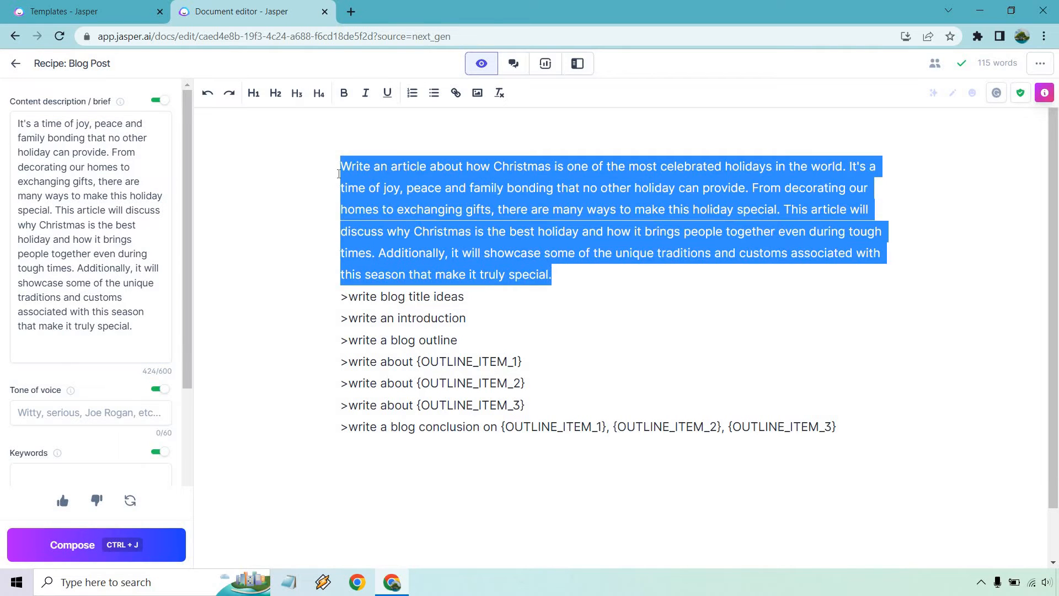
left_click_drag(417, 199, 337, 167)
key("BackSpace")
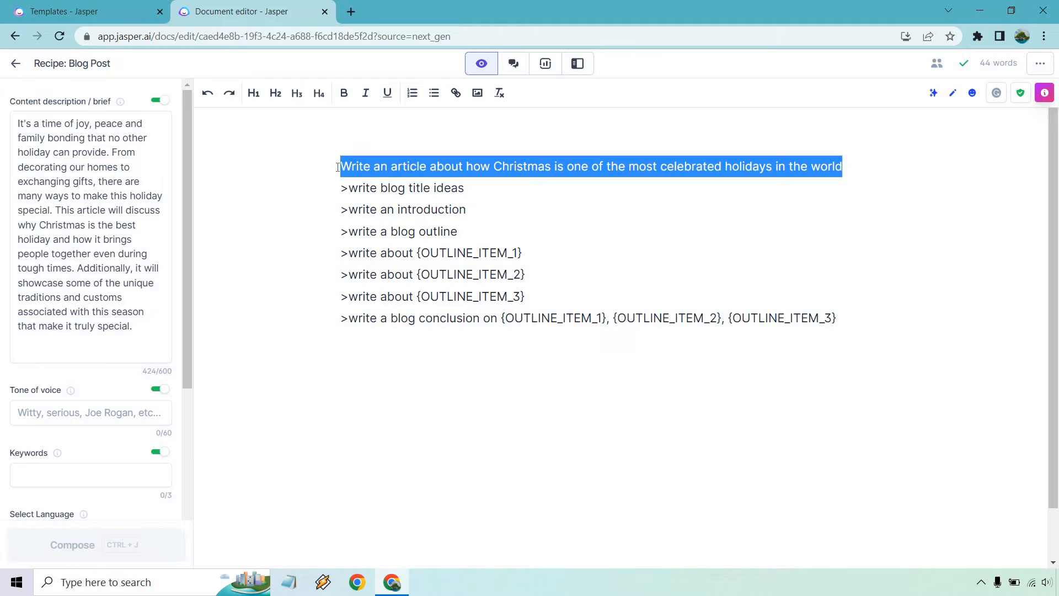
Move the brief sentence onto the title-ideas command, drop 'Write an article', and generate four titles
key("BackSpace")
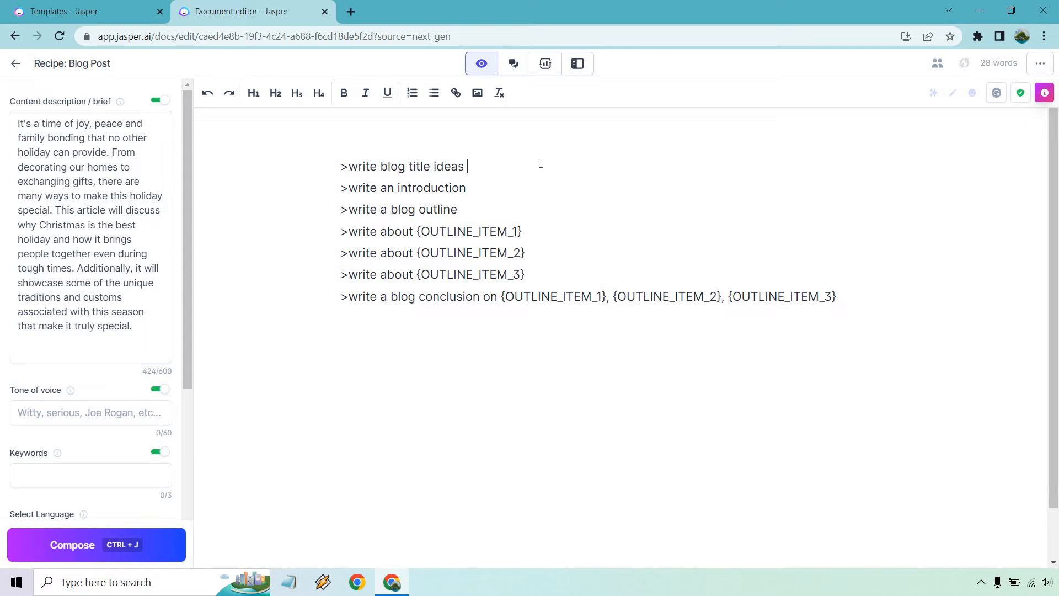
key("ctrl+z")
scroll(86, 325, "down", 4)
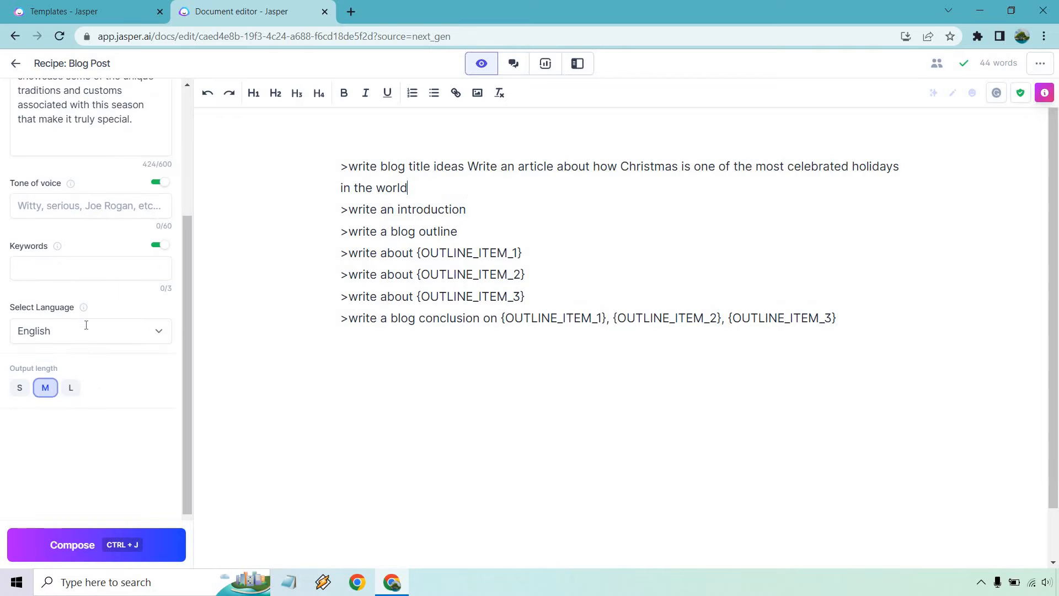
scroll(90, 314, "up", 4)
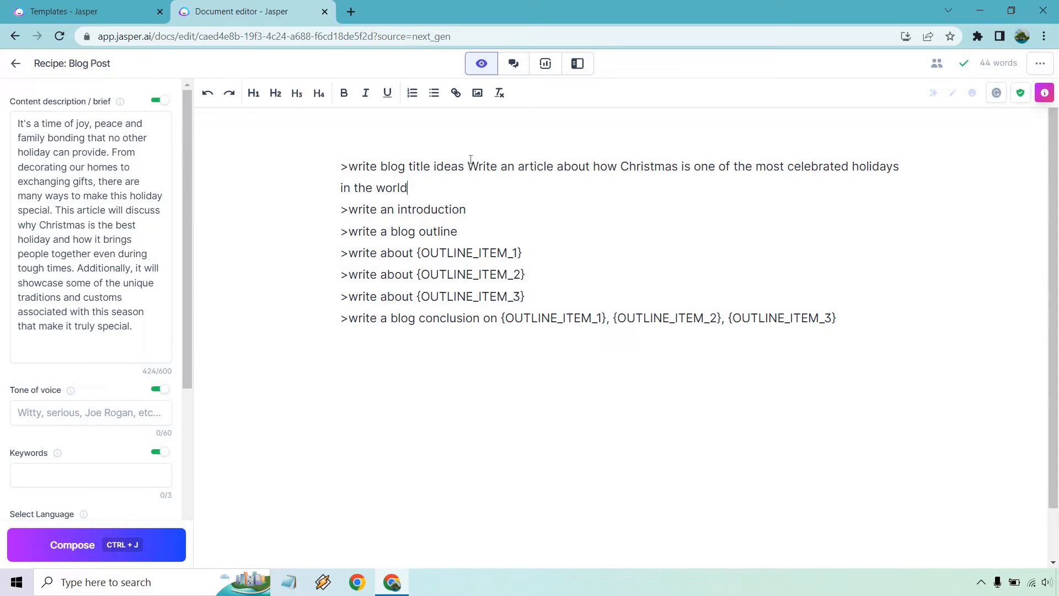
left_click_drag(510, 163, 561, 173)
key("BackSpace")
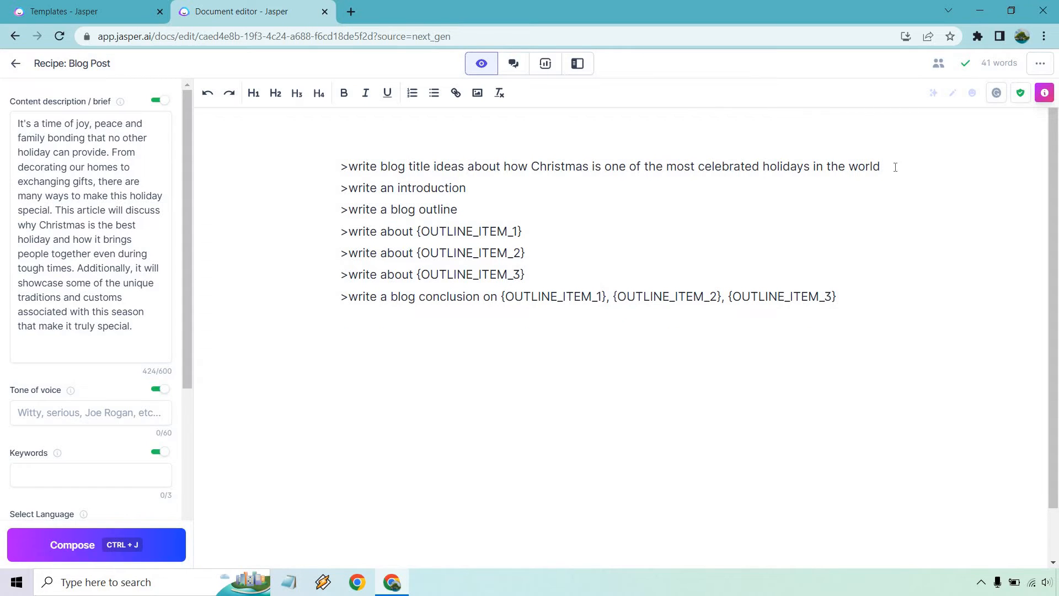
key("ctrl+j")
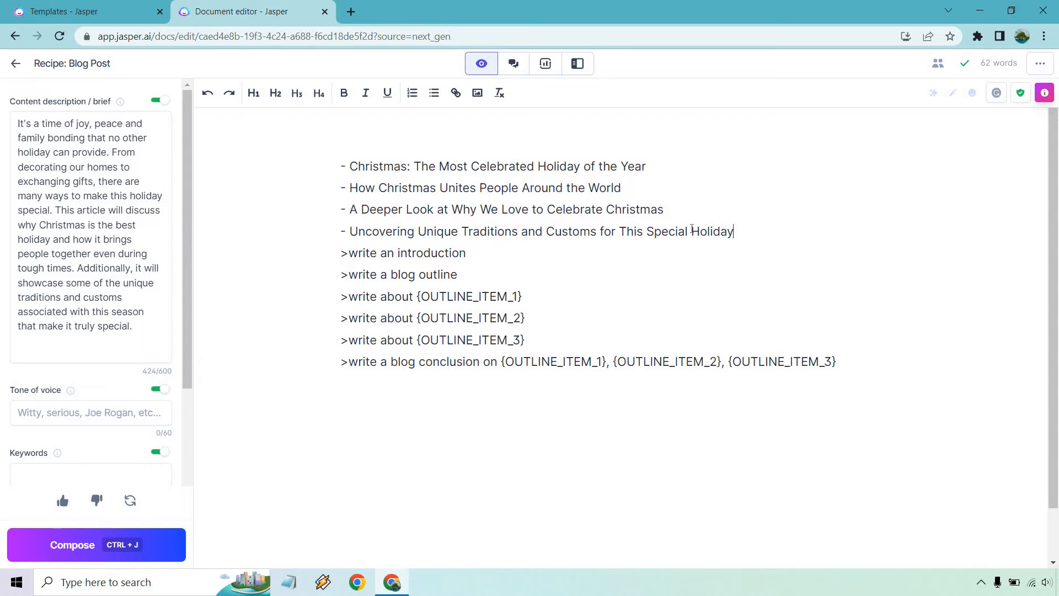
Delete all titles except 'A Deeper Look at Why We Love to Celebrate Christmas' and generate the introduction
left_click_drag(737, 231, 303, 227)
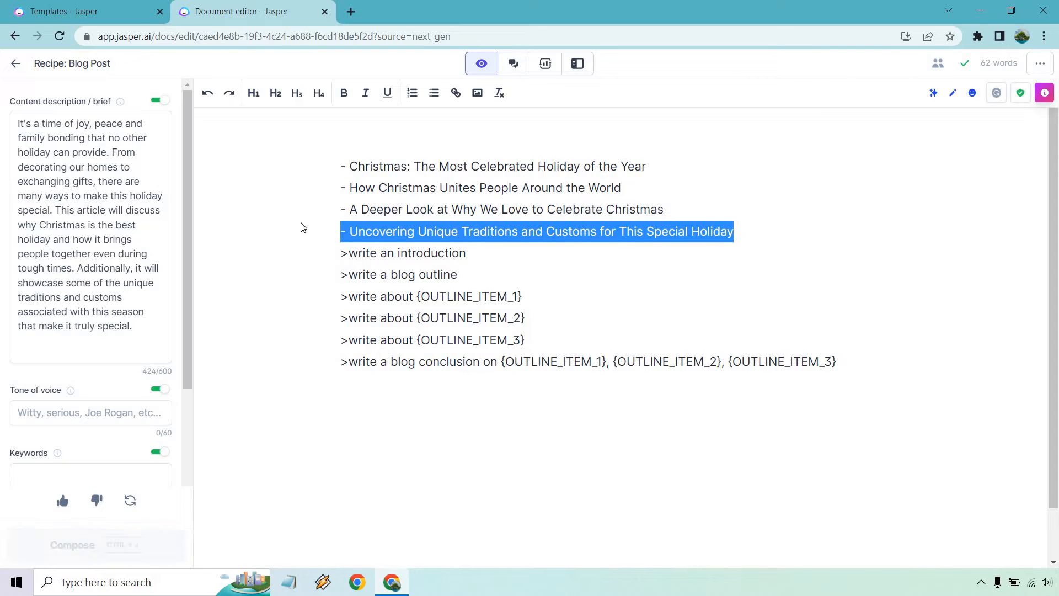
key("BackSpace")
key("BackSpace")
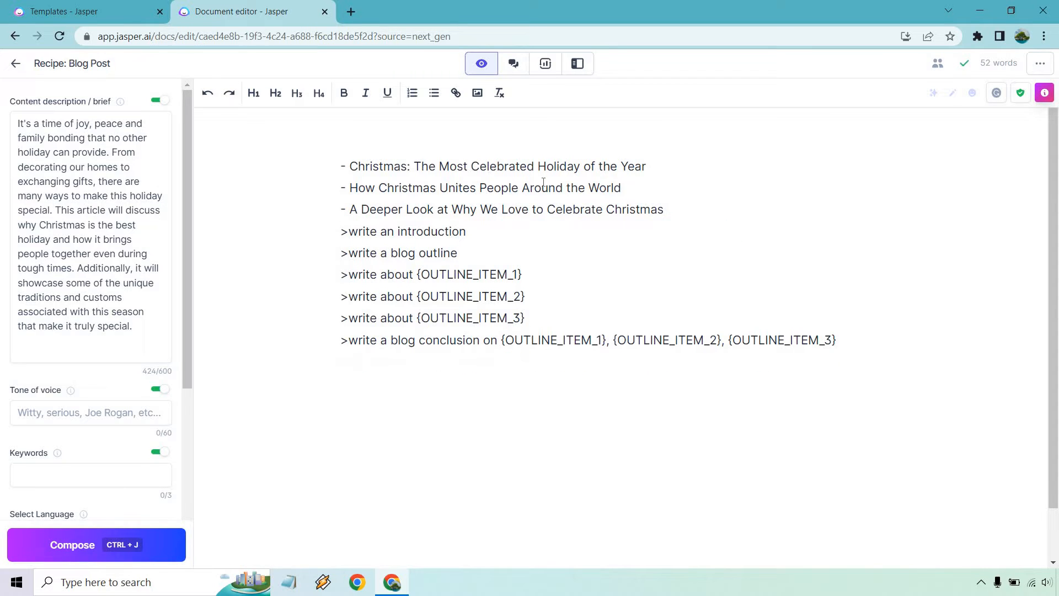
left_click_drag(642, 184, 269, 153)
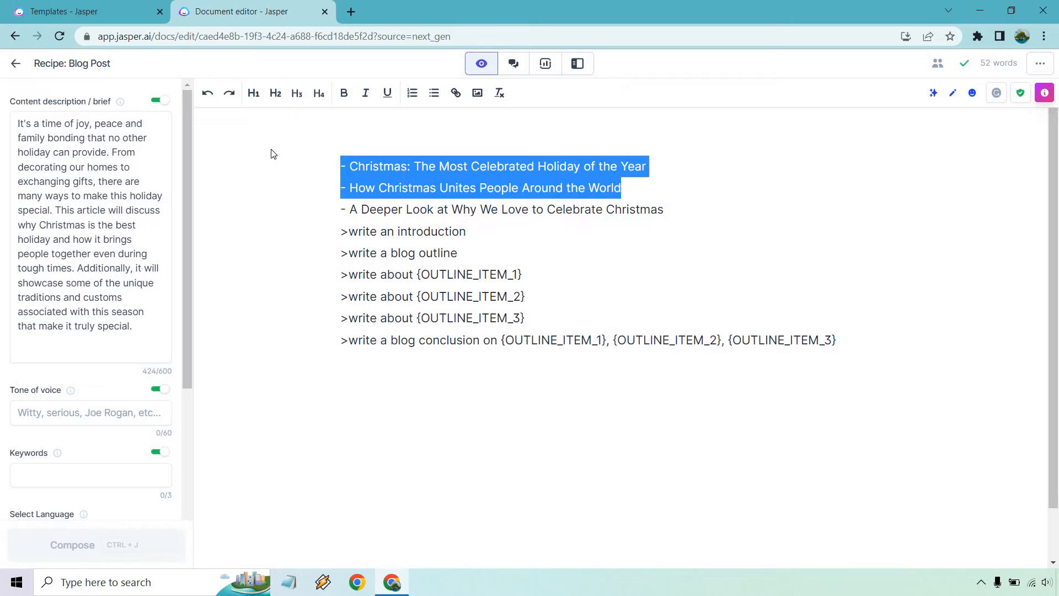
key("BackSpace")
key("Delete")
key("Delete")
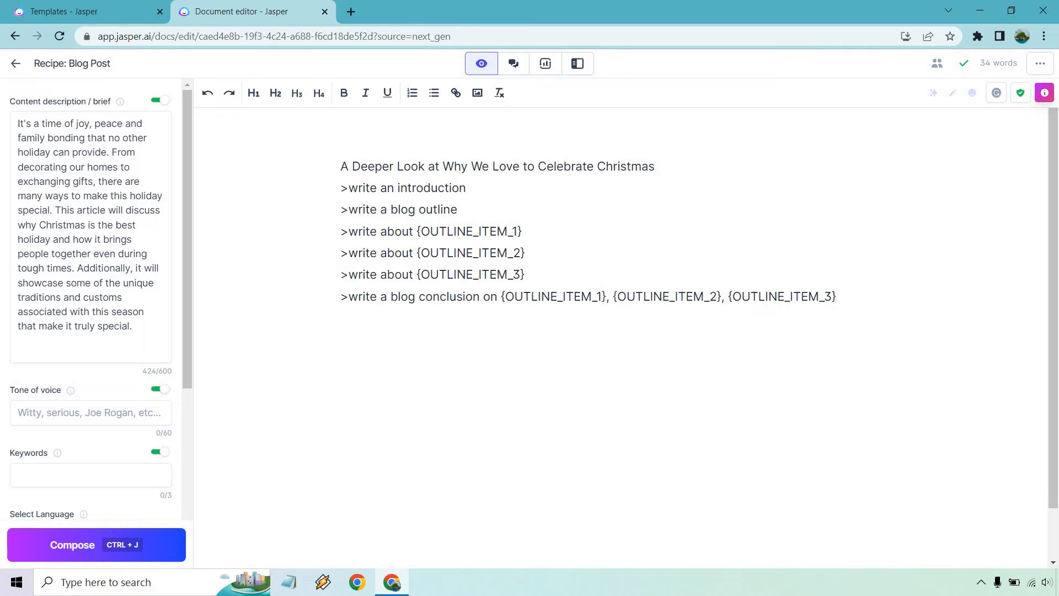
key("End")
key("ctrl+j")
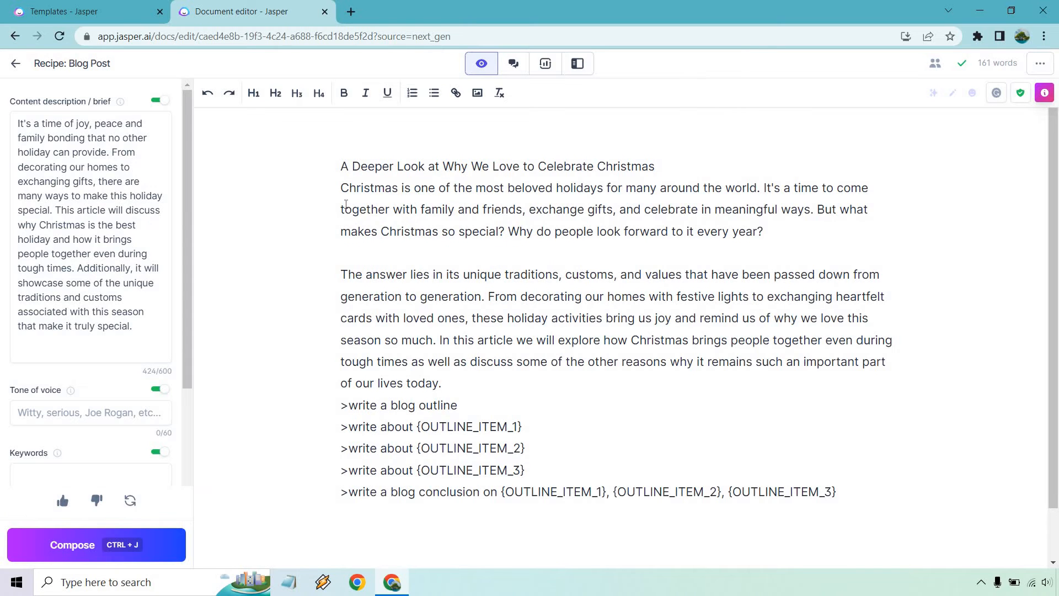
Add a blank line before the introduction and format the title line as Header 1
left_click(341, 188)
key("Return")
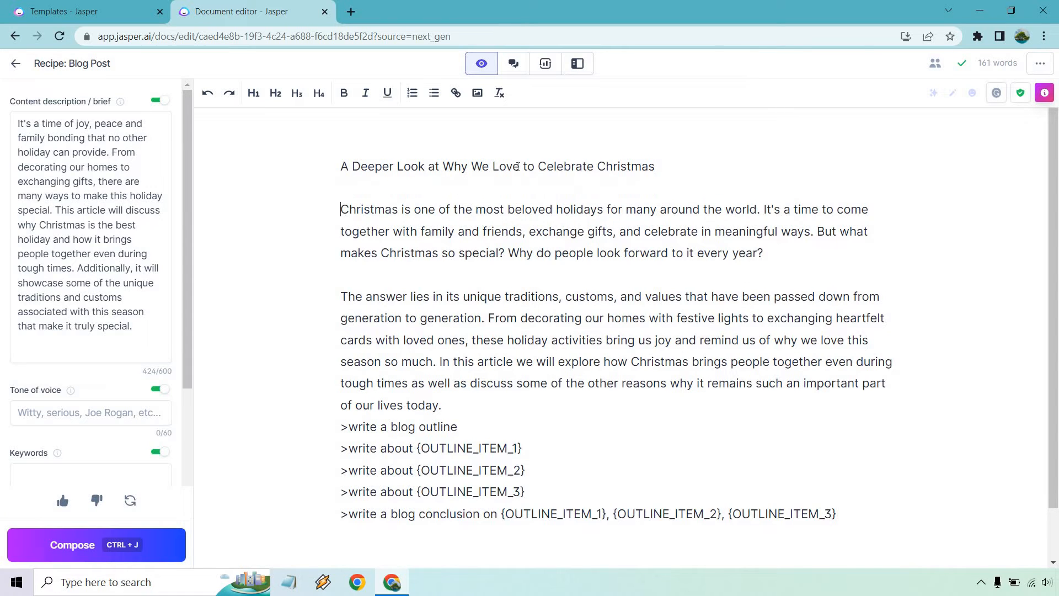
left_click_drag(674, 170, 221, 164)
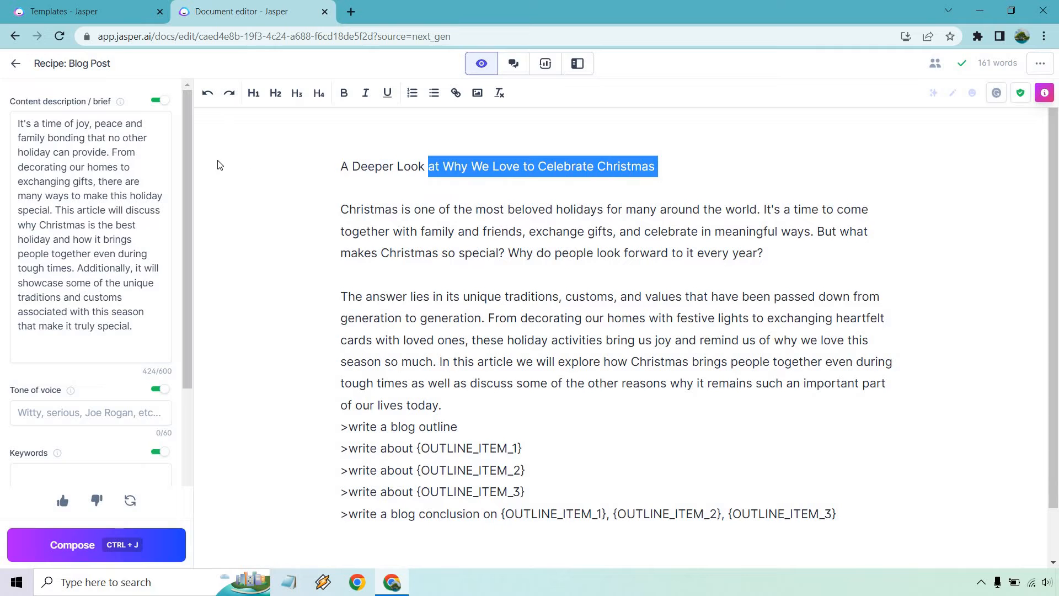
left_click(254, 93)
left_click(584, 228)
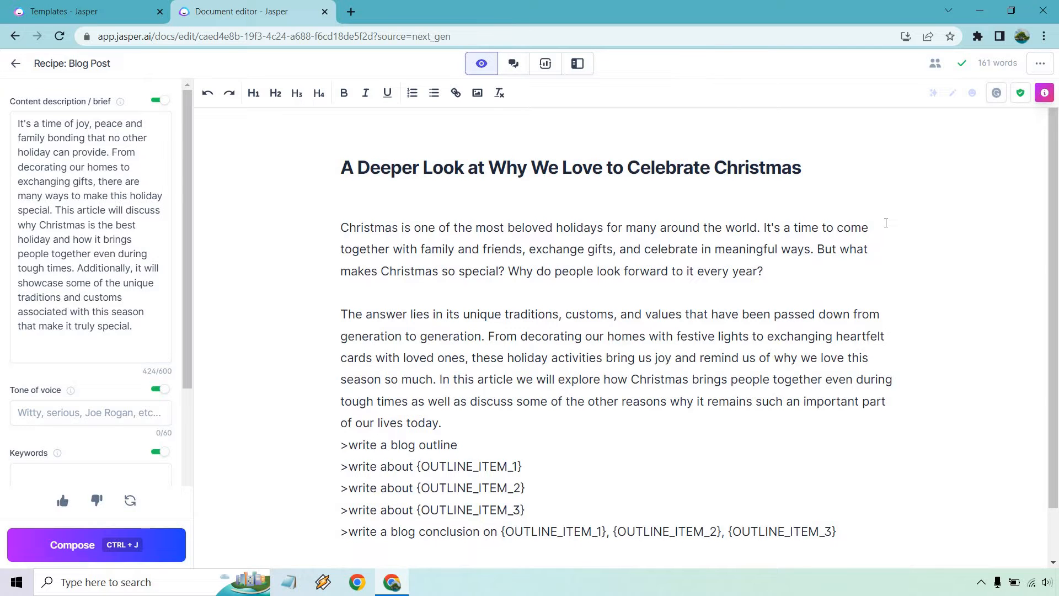
scroll(888, 223, "down", 1)
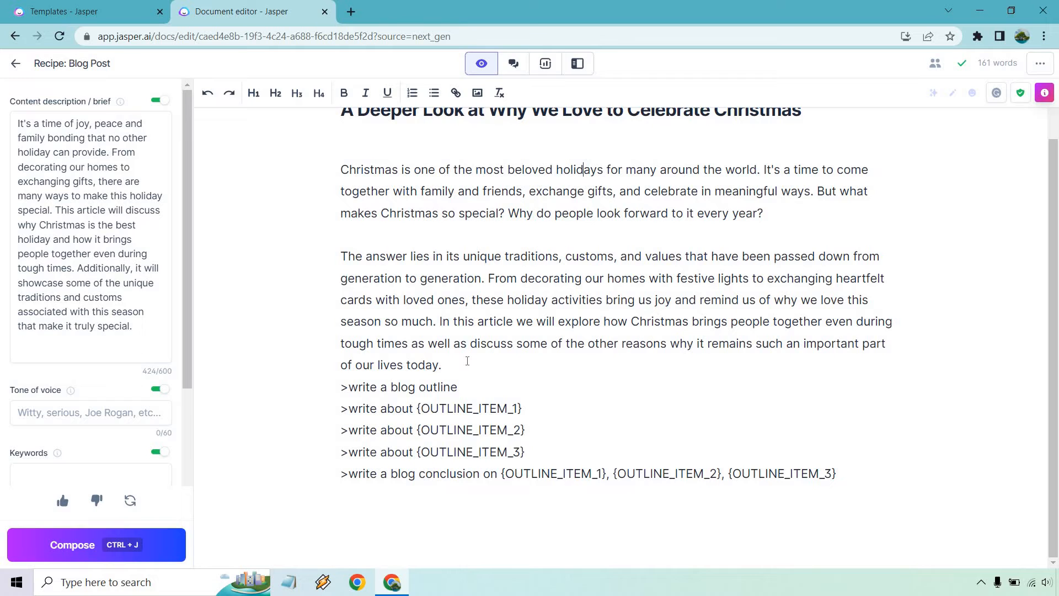
Space out the outline command after the introduction and generate a seven-point blog outline
left_click(467, 361)
key("Return")
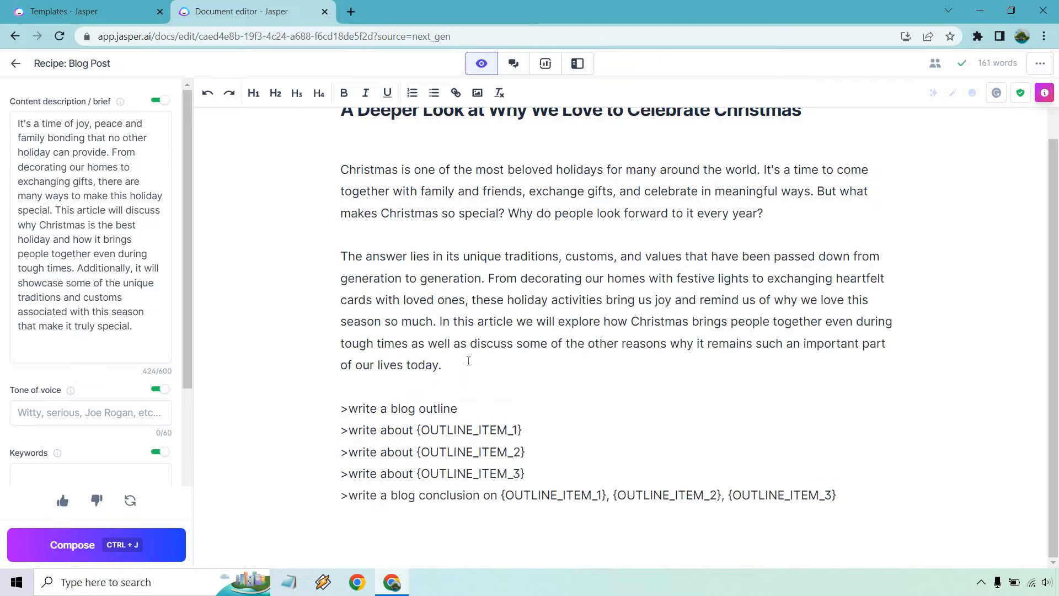
key("Return")
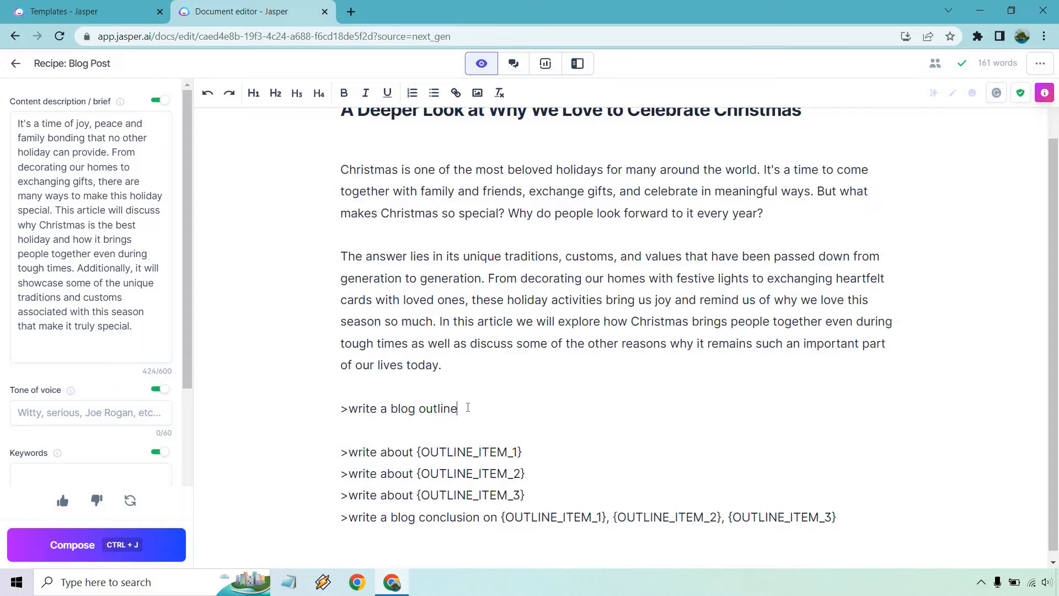
key("ctrl+j")
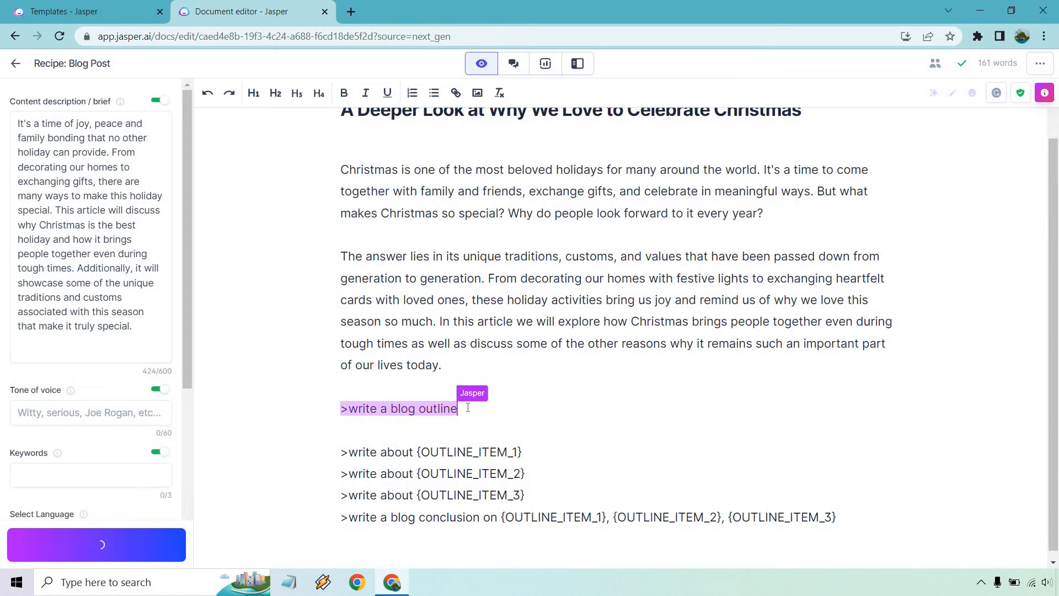
Remove the numbers from all seven outline items, from the first through Share
key("BackSpace")
left_click(355, 271)
key("BackSpace")
key("BackSpace")
key("BackSpace")
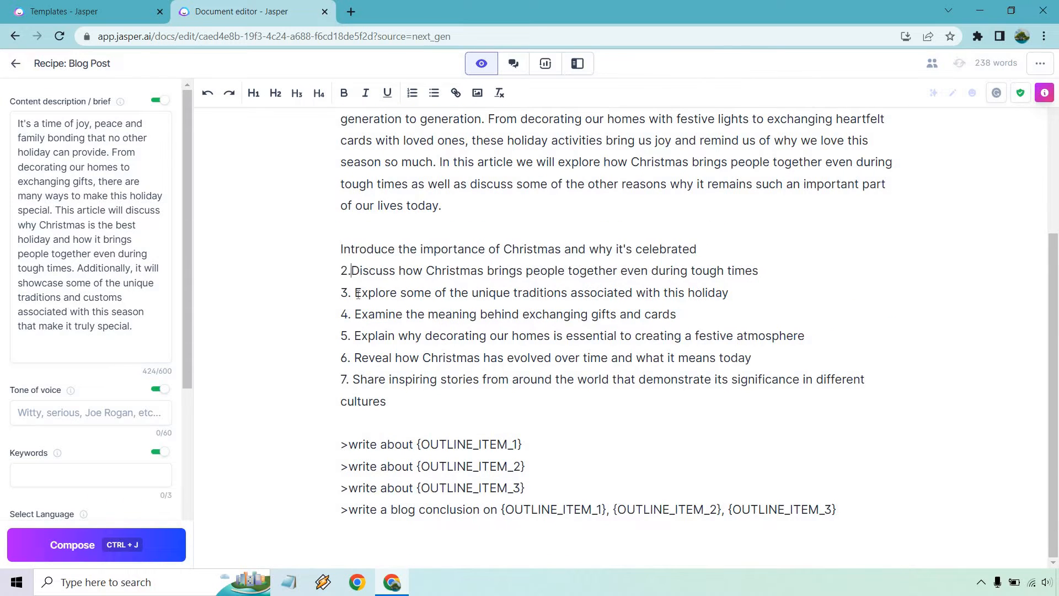
left_click(355, 293)
key("BackSpace")
key("BackSpace")
key("BackSpace")
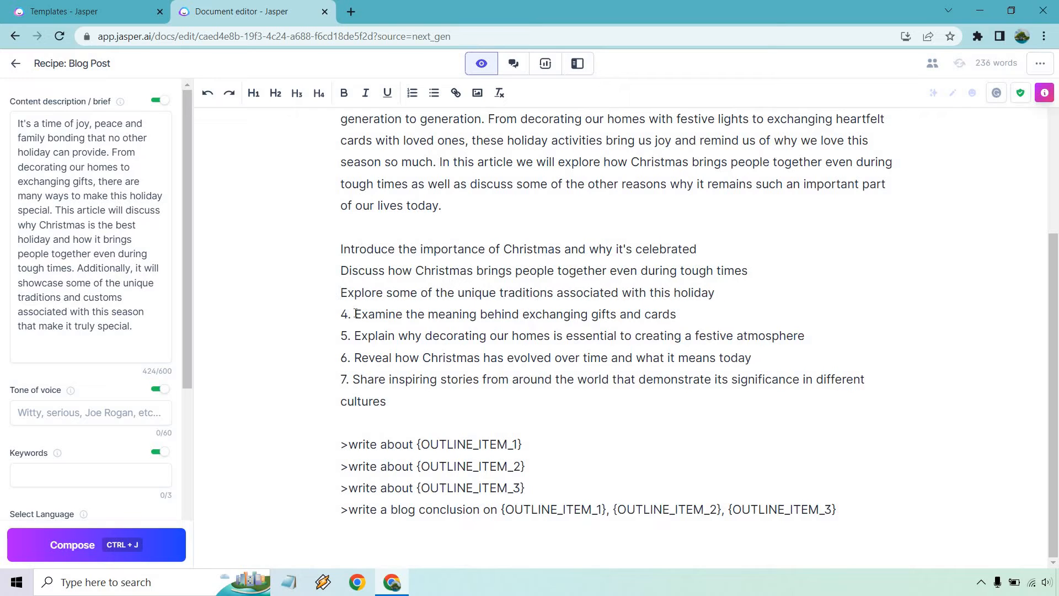
left_click(355, 314)
key("BackSpace")
key("BackSpace")
key("BackSpace")
left_click(357, 336)
key("BackSpace")
key("BackSpace")
key("BackSpace")
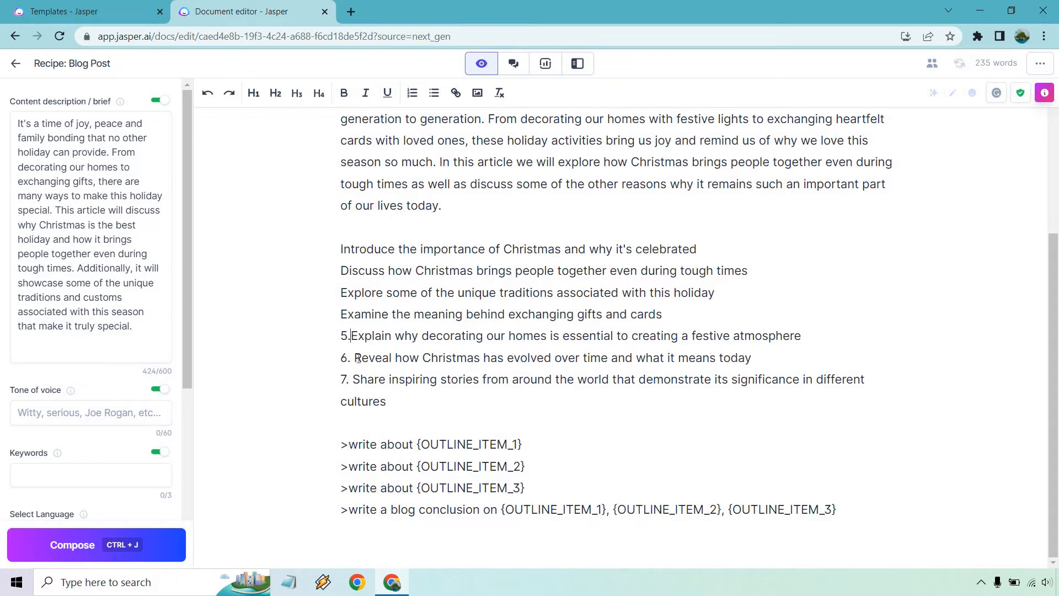
key("BackSpace")
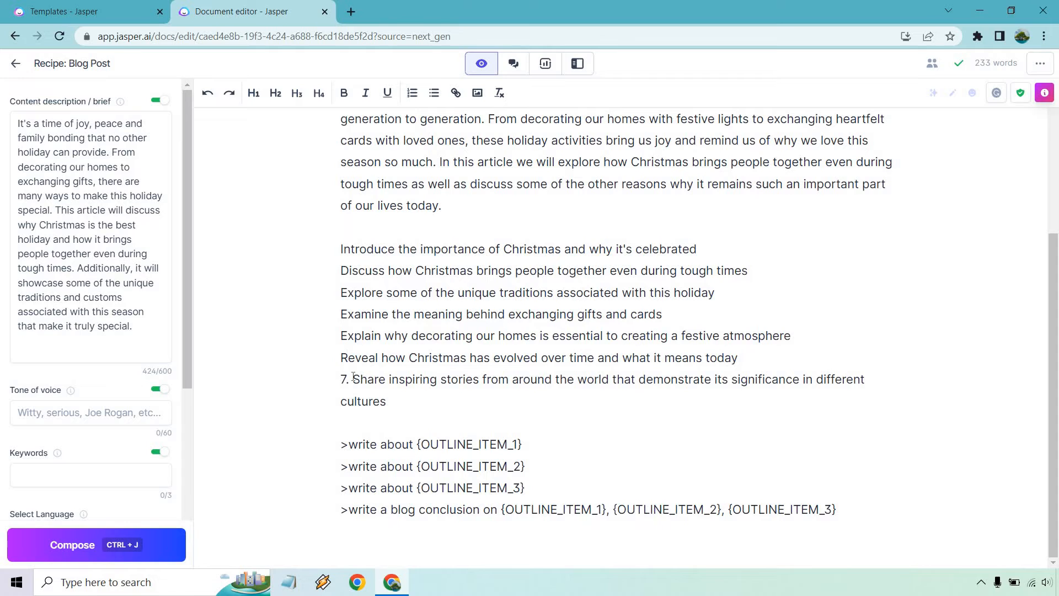
left_click(354, 379)
key("BackSpace")
key("BackSpace")
key("BackSpace")
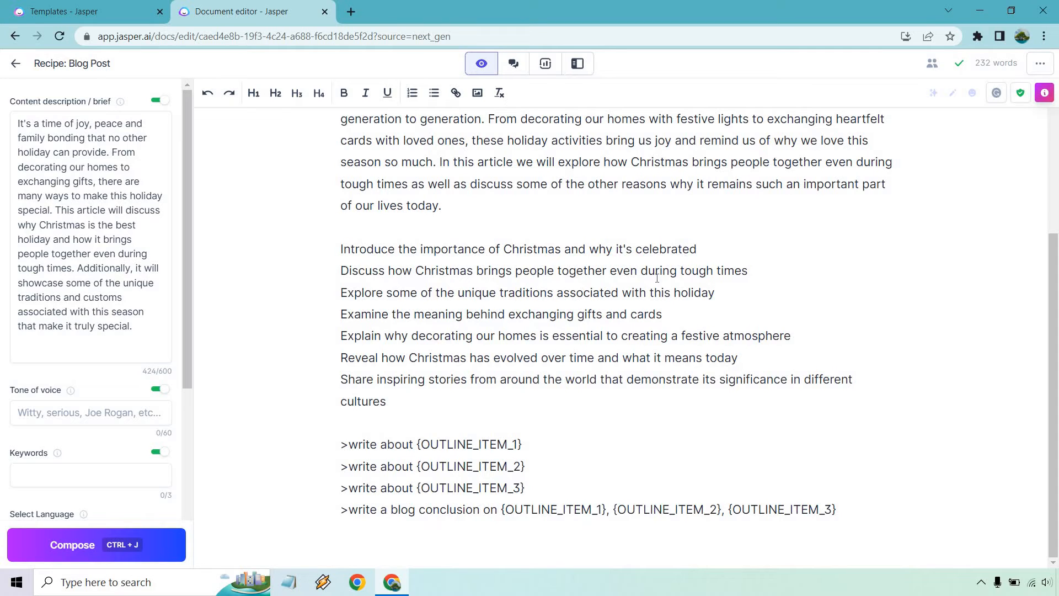
Append 'on Christmas' to the end of the Examine outline item
left_click(671, 313)
type("on Christmas")
Move the Examine item up beneath the Introduce item, separated by blank lines
left_click(710, 251)
key("Return")
key("Return")
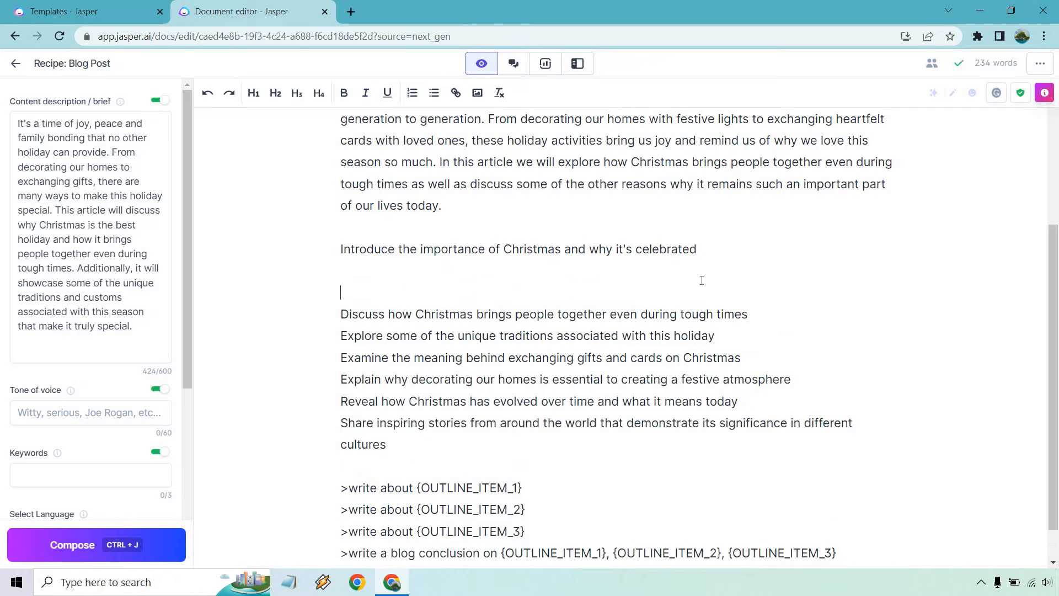
left_click_drag(448, 357, 339, 358)
key("ctrl+c")
key("BackSpace")
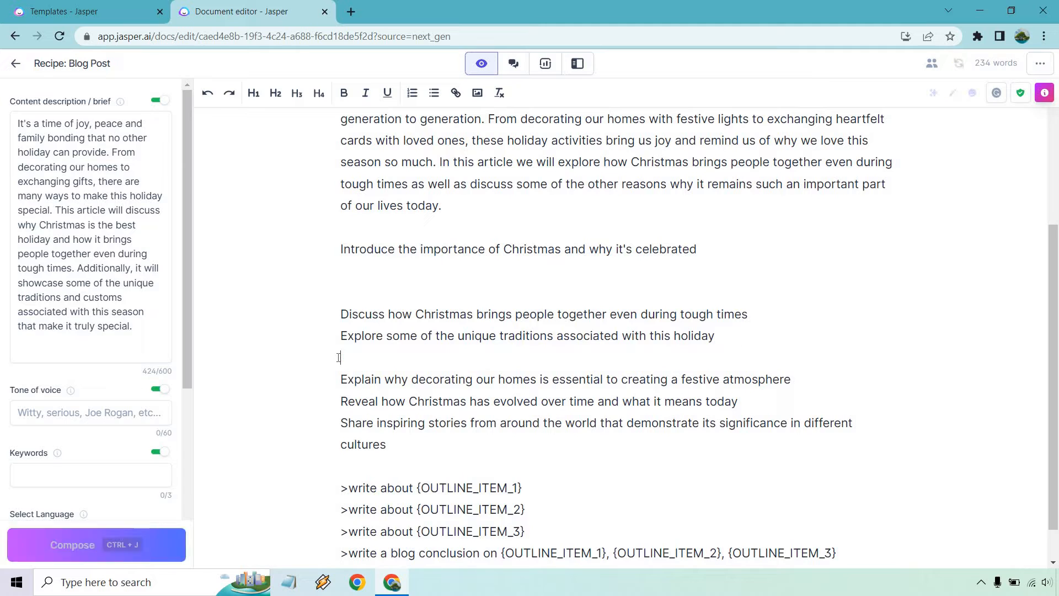
key("BackSpace")
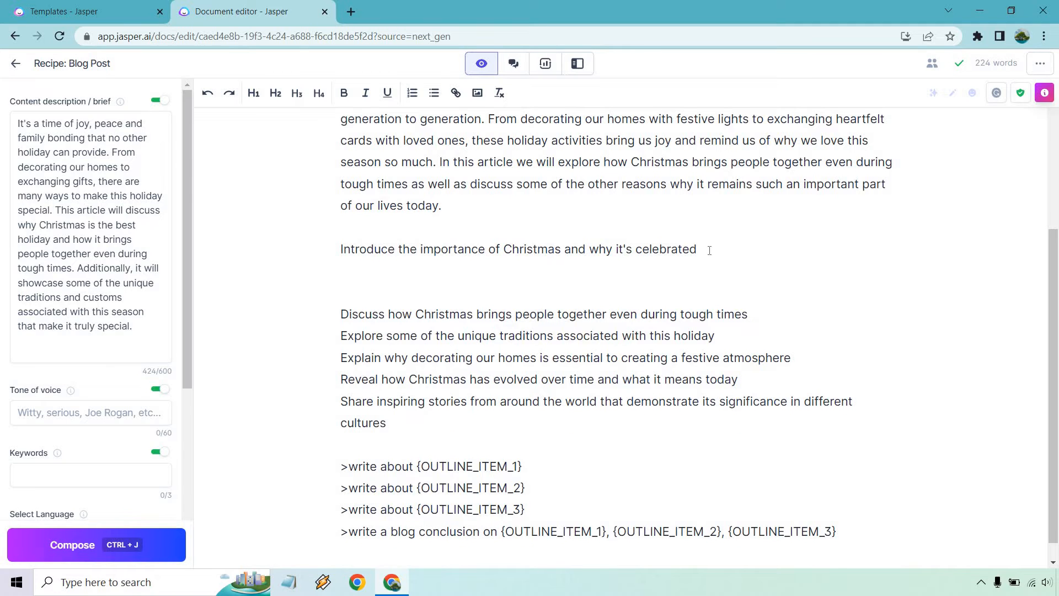
key("Return")
key("Return")
key("ctrl+v")
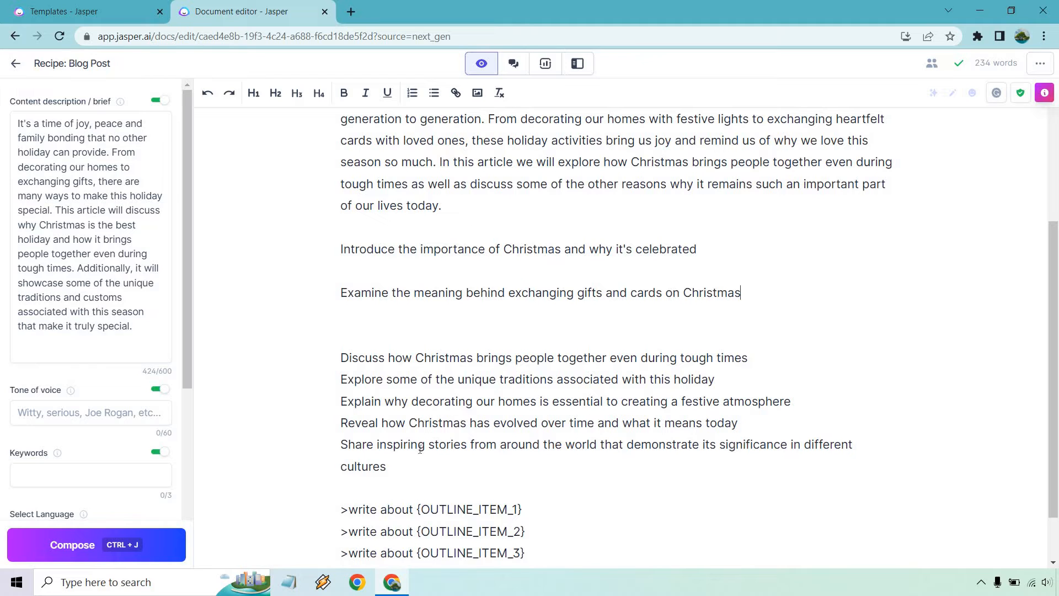
Delete the Share, Discuss, Explore and Explain outline items
left_click_drag(386, 467, 334, 445)
key("BackSpace")
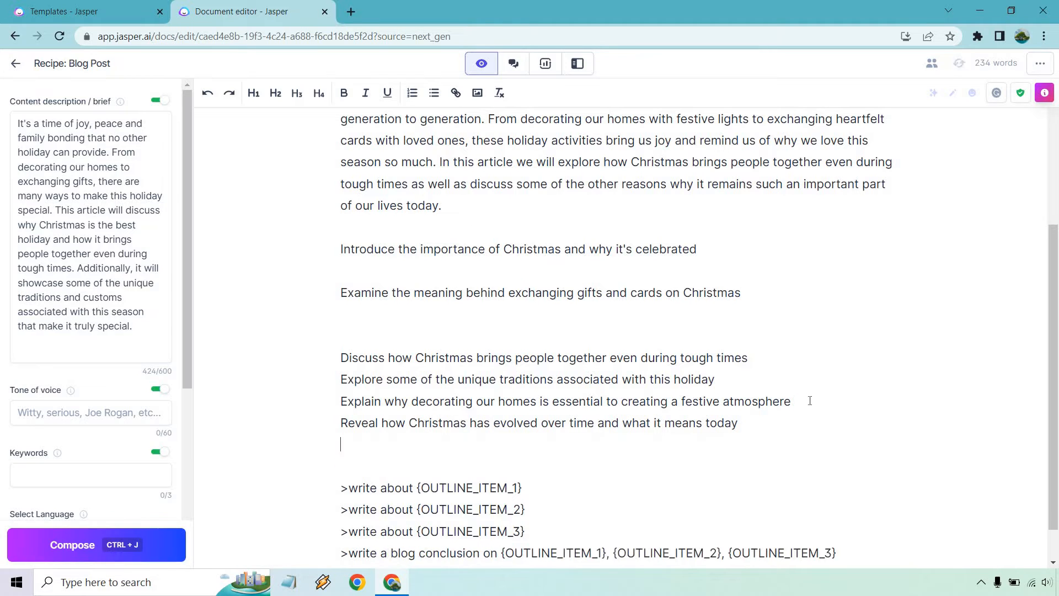
key("BackSpace")
left_click_drag(808, 402, 274, 359)
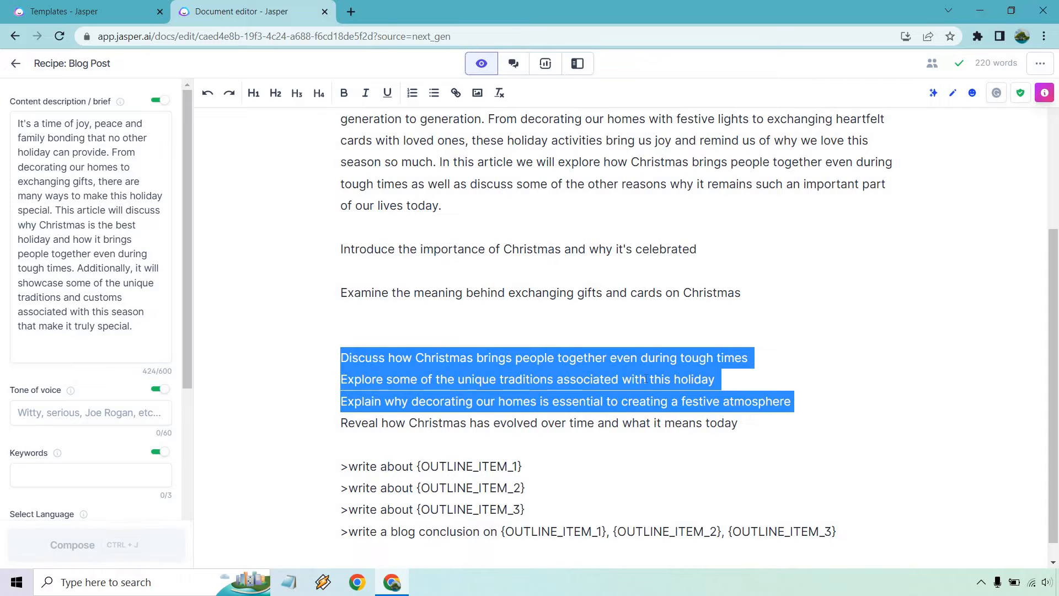
key("BackSpace")
key("BackSpace")
key("BackSpace")
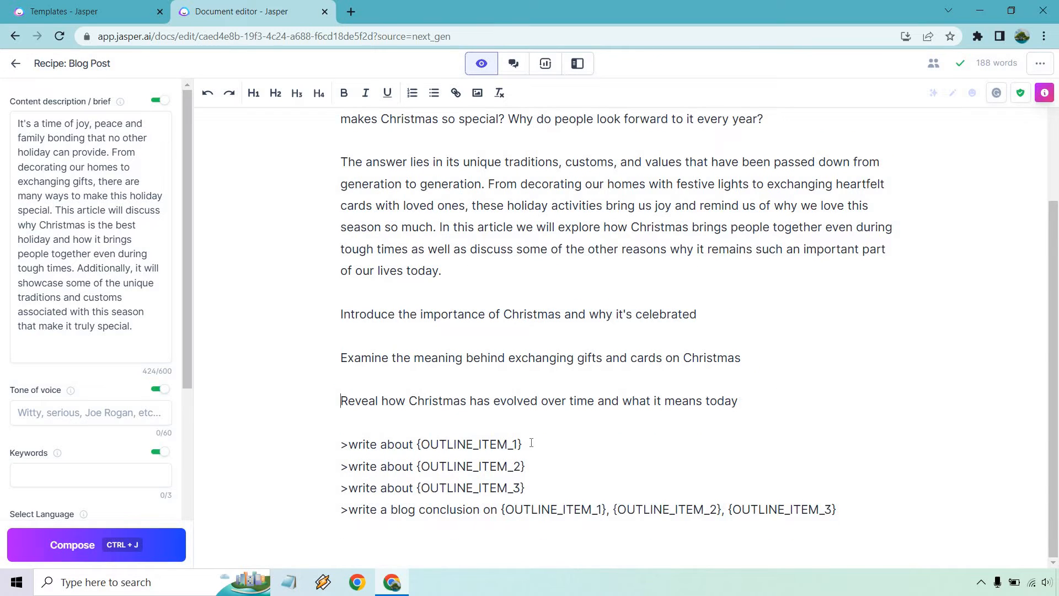
left_click_drag(531, 443, 295, 439)
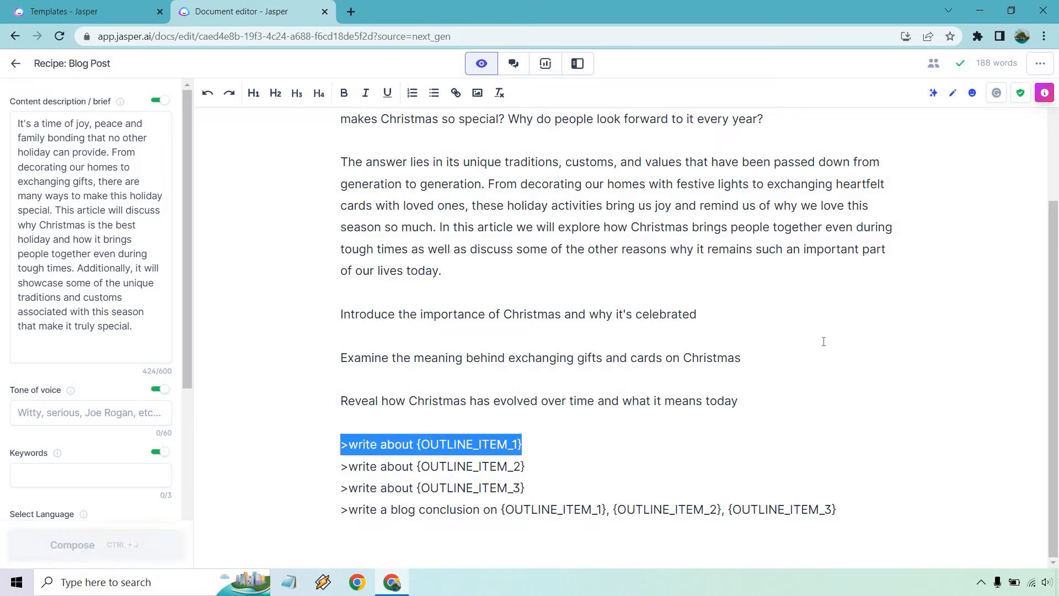
Paste a '>write about' command under Introduce, replacing its placeholder with the Introduce topic
key("ctrl+c")
left_click(739, 312)
key("Return")
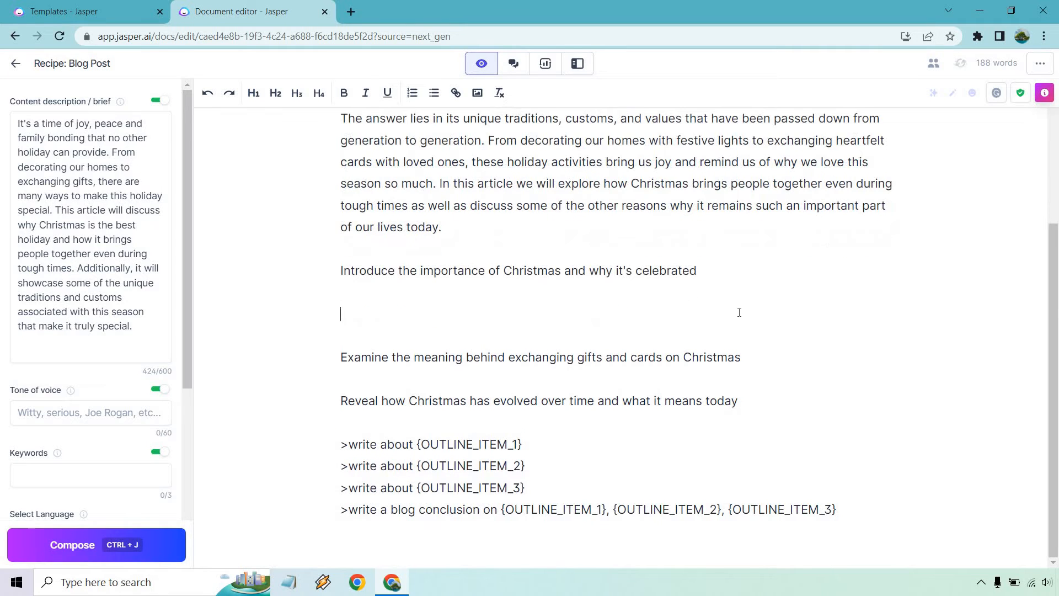
key("ctrl+v")
left_click_drag(520, 275, 397, 274)
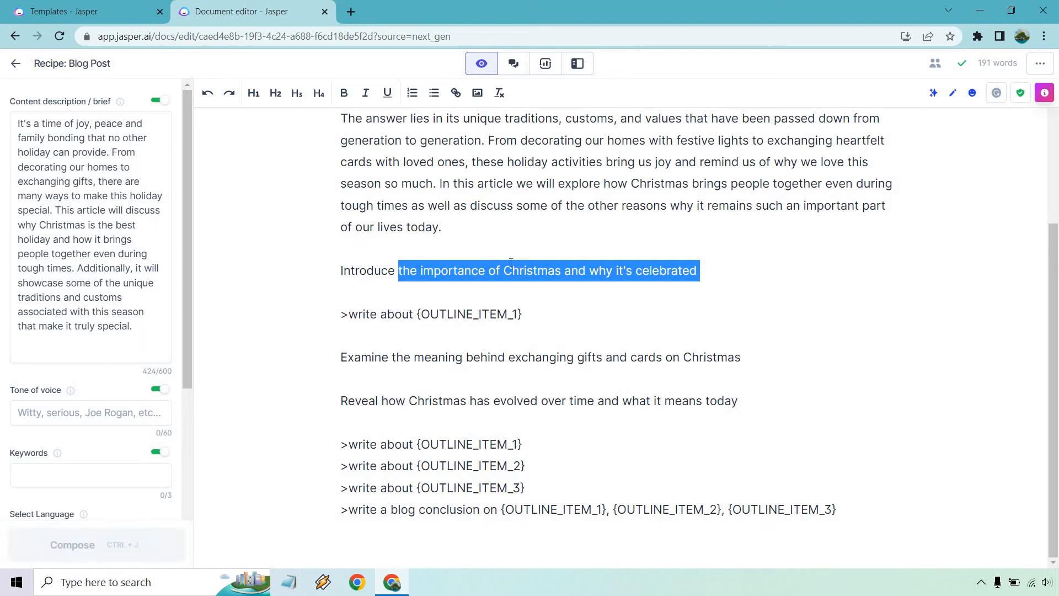
left_click_drag(539, 312, 416, 313)
key("ctrl+v")
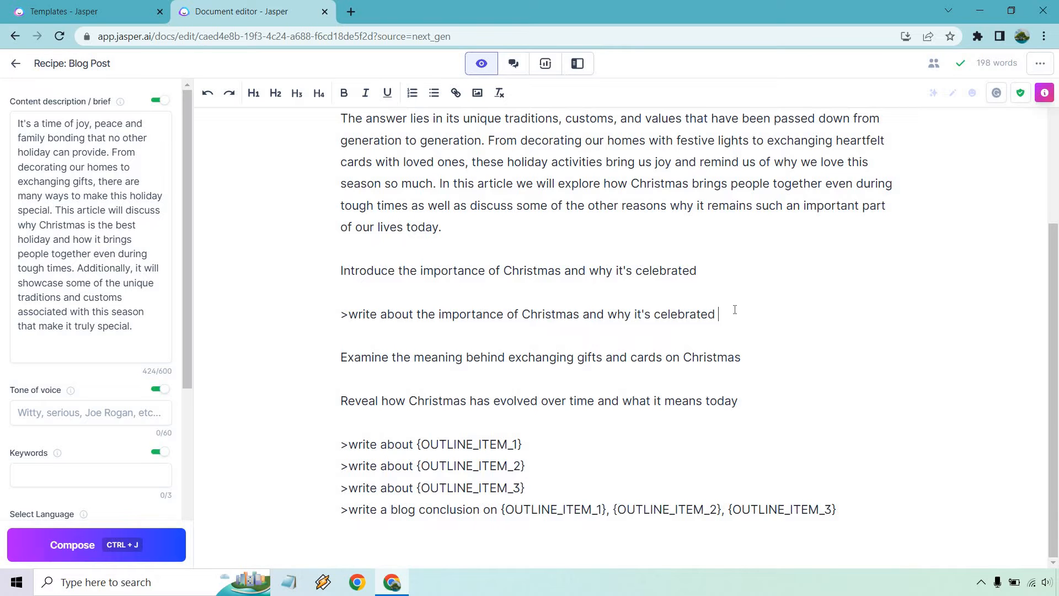
Insert a *** divider after the introduction paragraphs
scroll(736, 310, "up", 1)
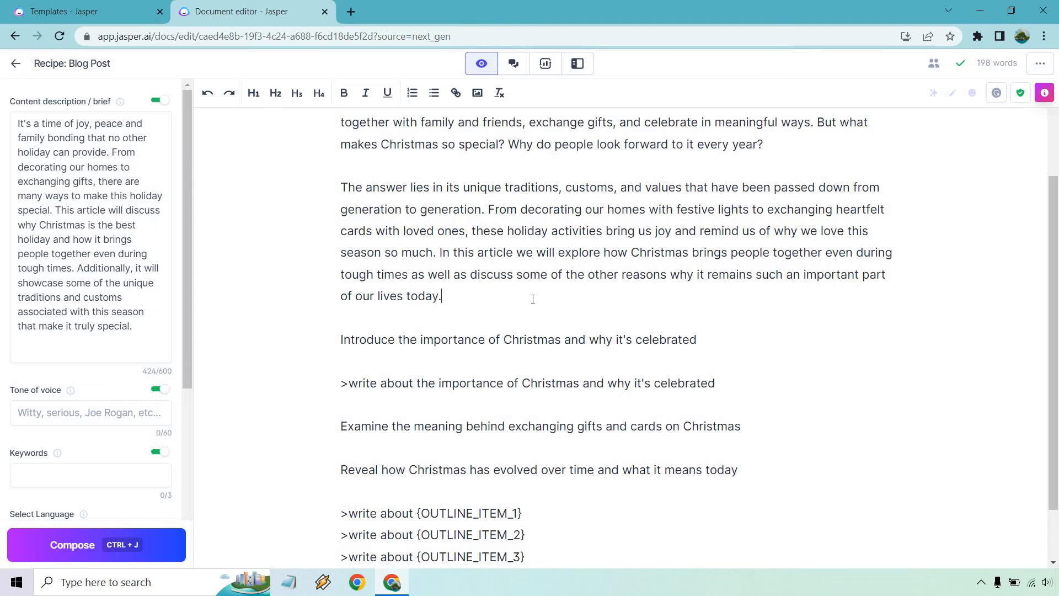
key("Return")
key("Return")
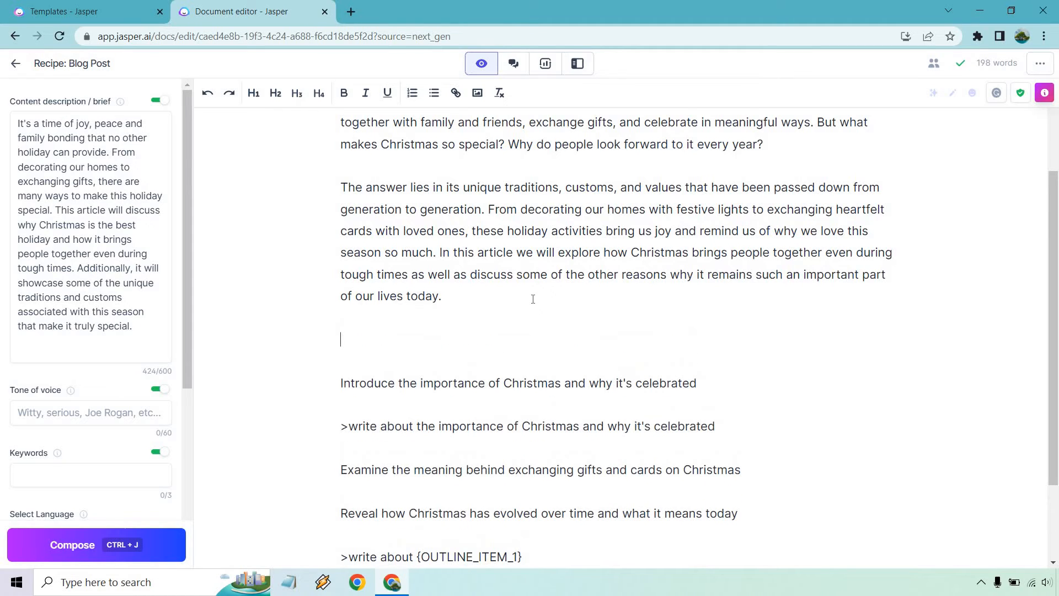
type("***")
scroll(524, 363, "up", 1)
scroll(524, 362, "up", 2)
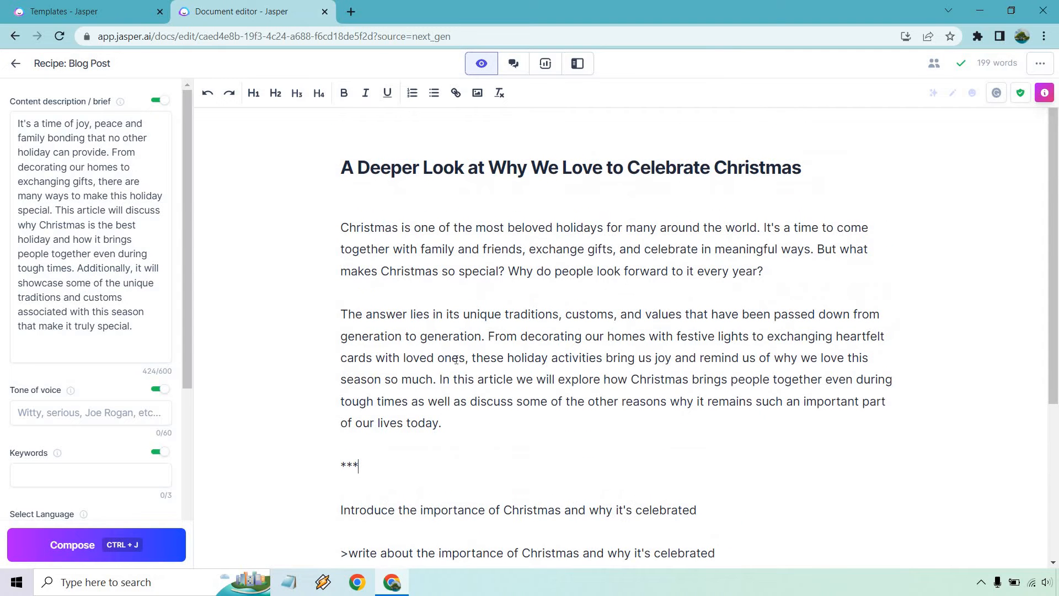
scroll(514, 295, "down", 3)
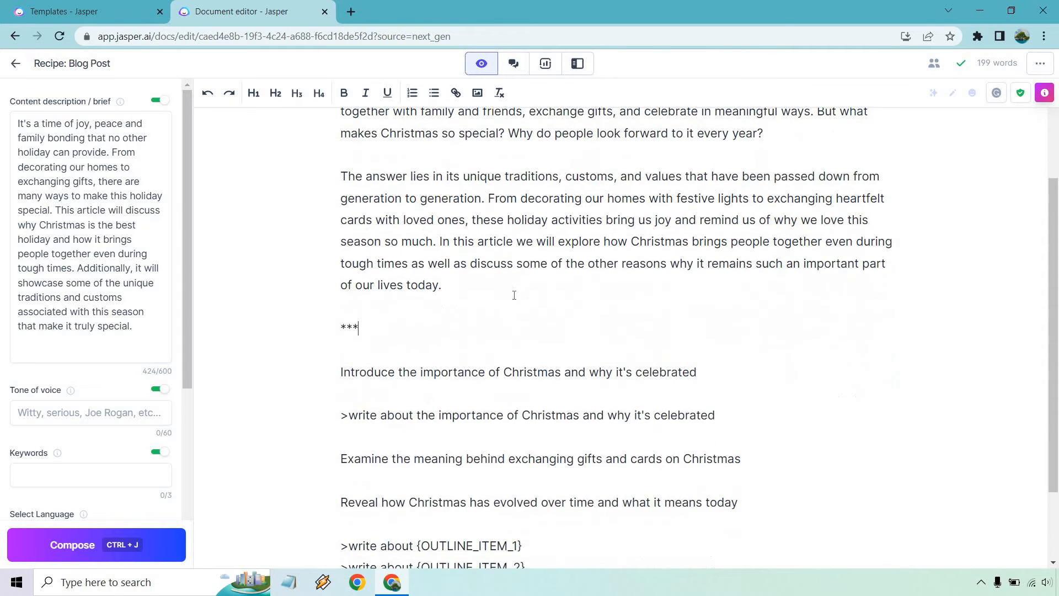
scroll(709, 368, "down", 1)
left_click(720, 346)
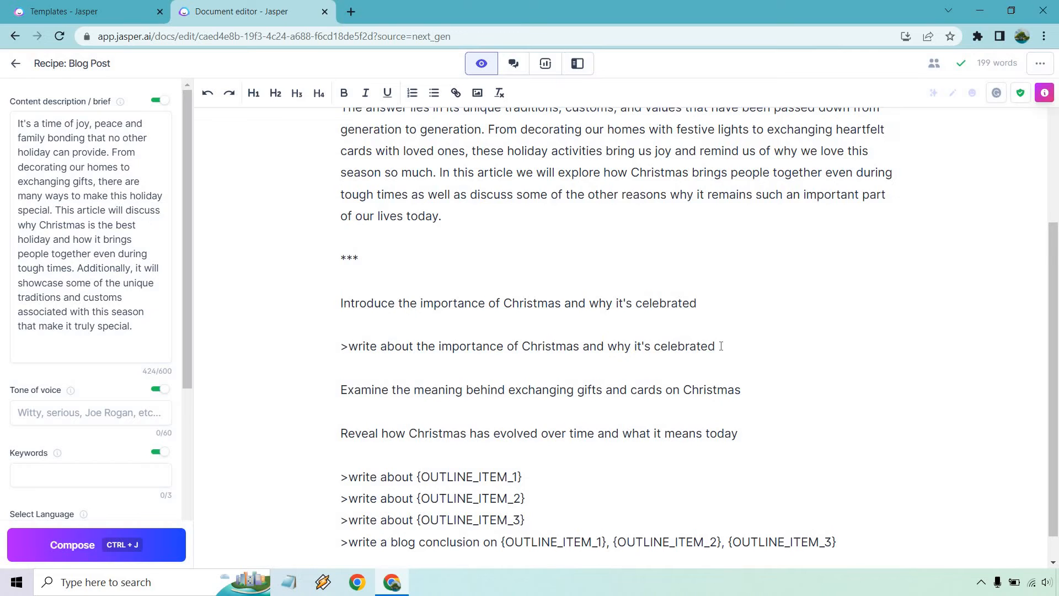
Regenerate the first section's paragraphs on why Christmas is celebrated, using the L output length
key("ctrl+Return")
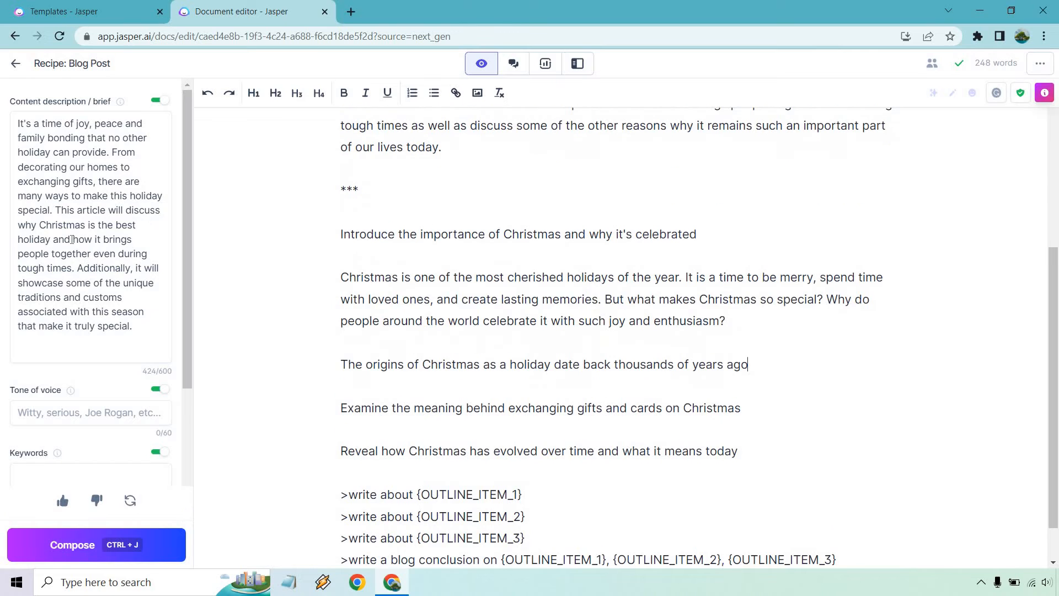
scroll(76, 251, "down", 3)
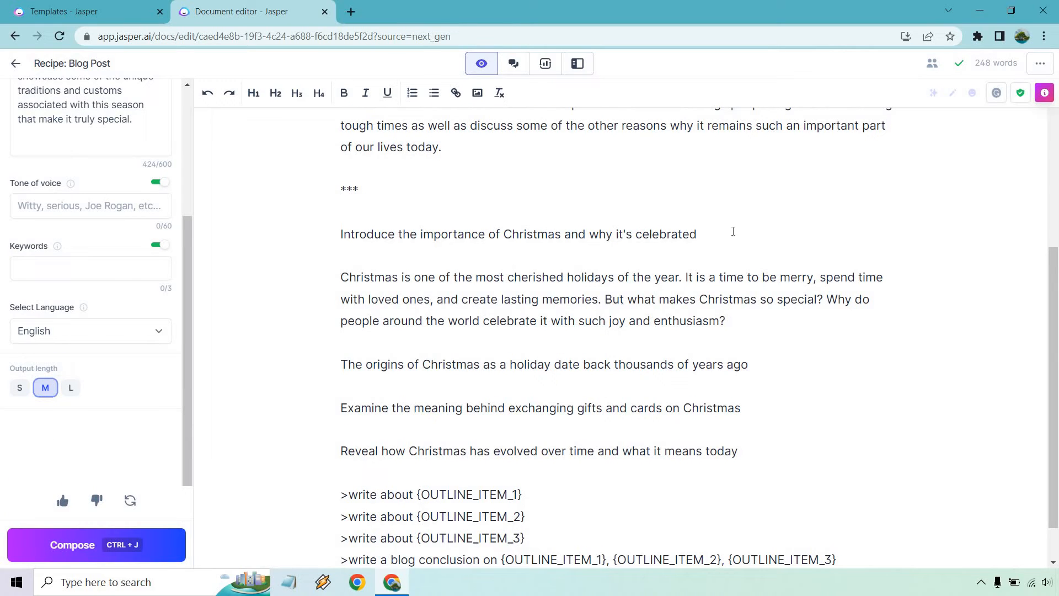
key("ctrl+z")
key("ctrl+z")
key("ctrl+z")
key("ctrl+z")
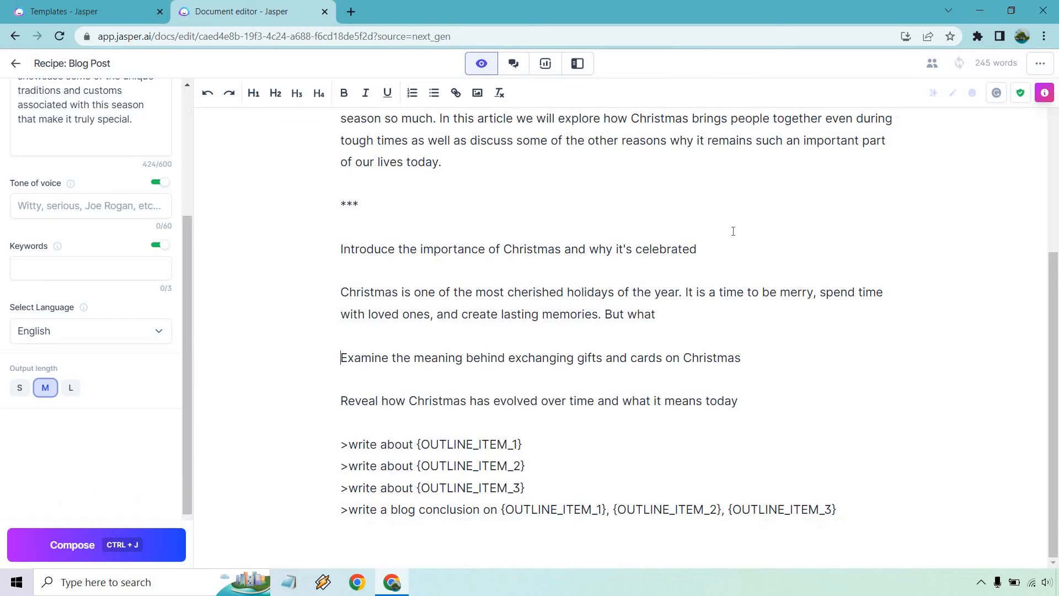
left_click(71, 388)
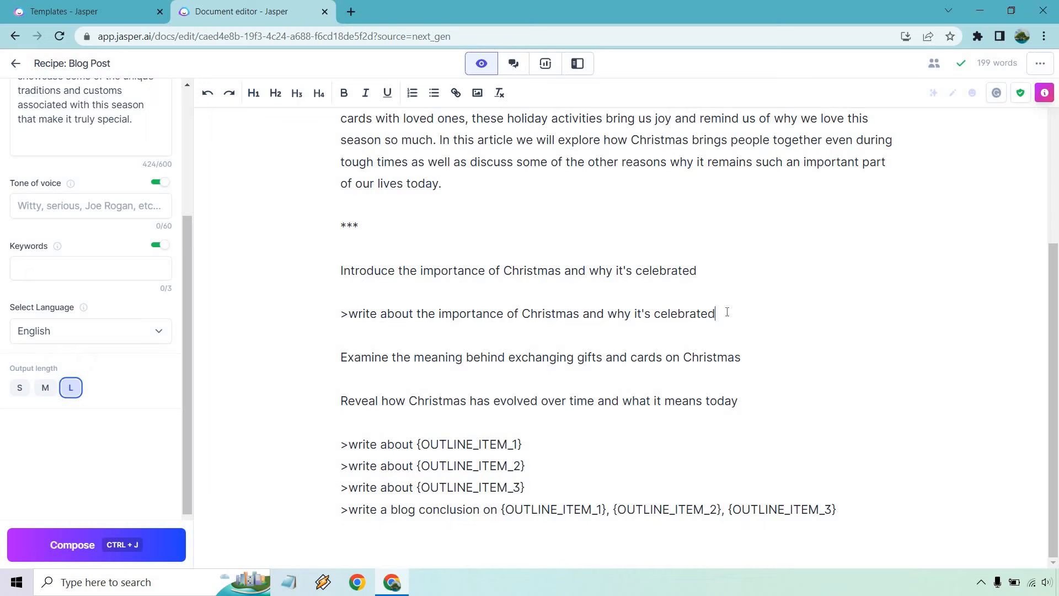
key("ctrl+j")
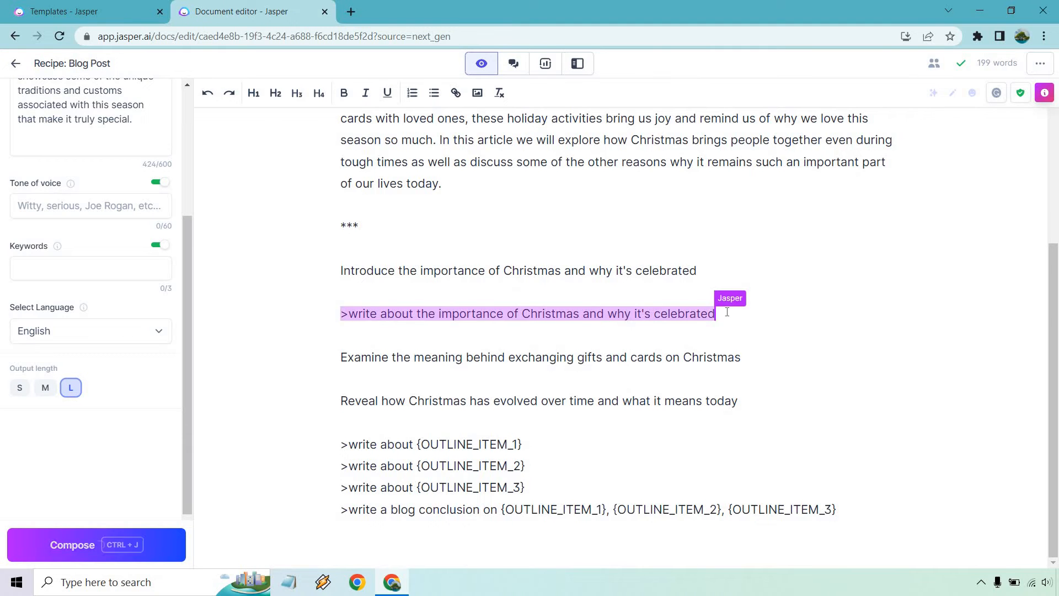
scroll(971, 281, "up", 5)
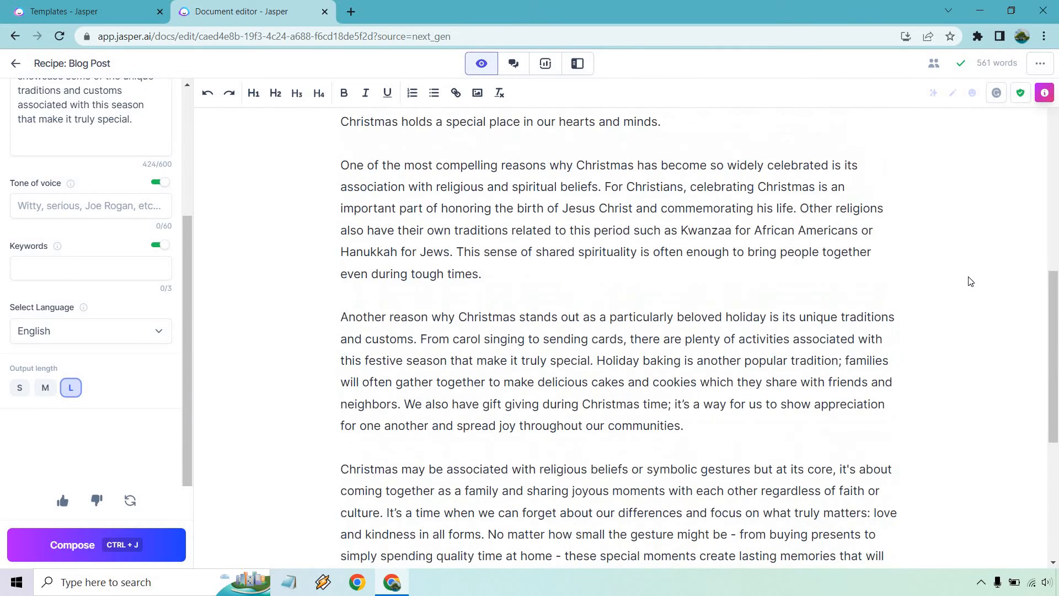
scroll(615, 264, "down", 7)
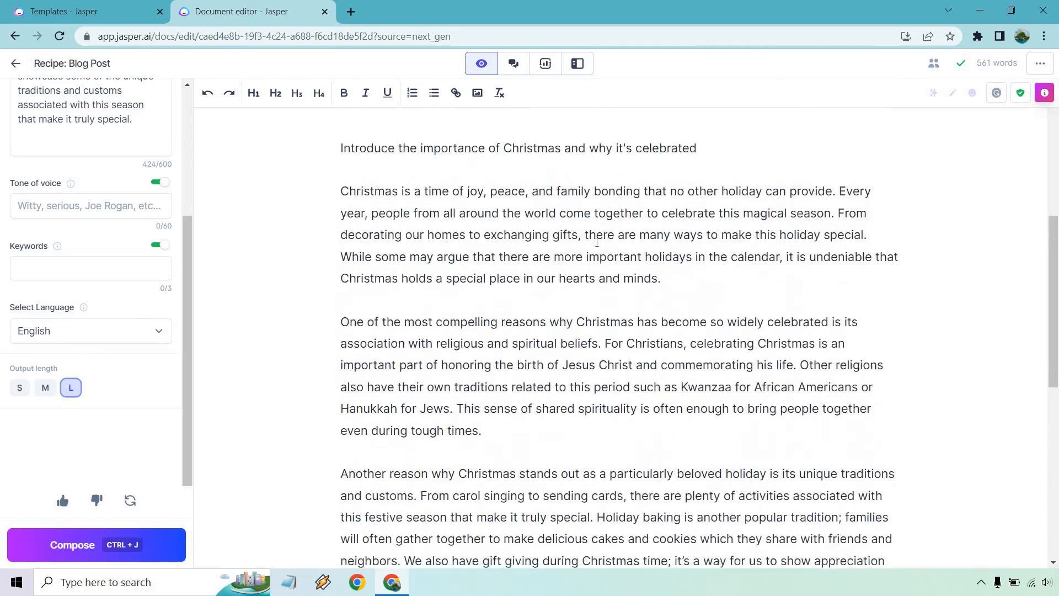
scroll(779, 334, "up", 10)
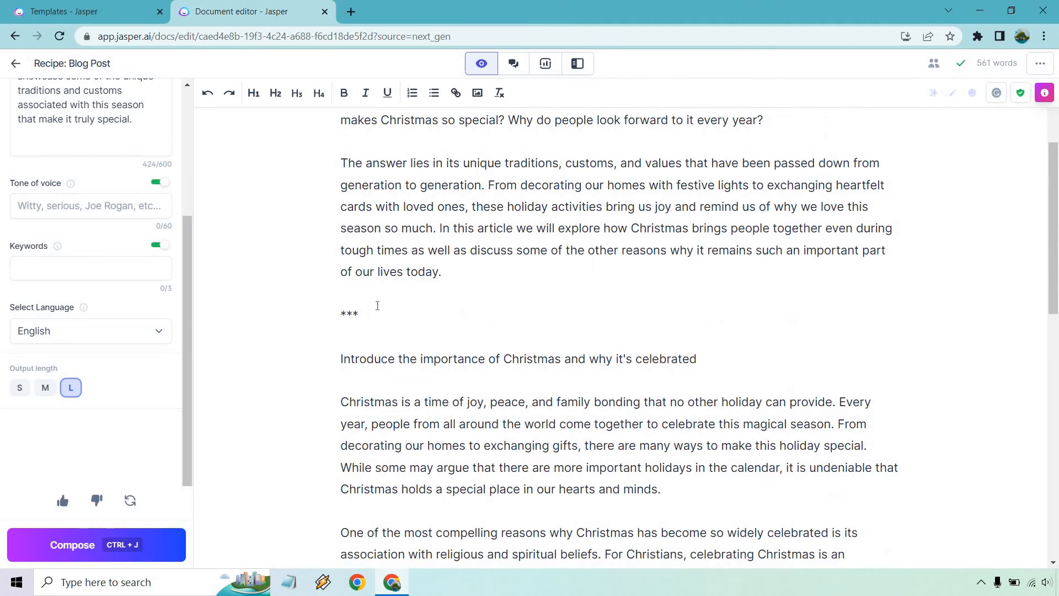
Delete the *** separator and reword the section title to start with 'The Importance'
left_click_drag(378, 306, 285, 310)
key("BackSpace")
key("BackSpace")
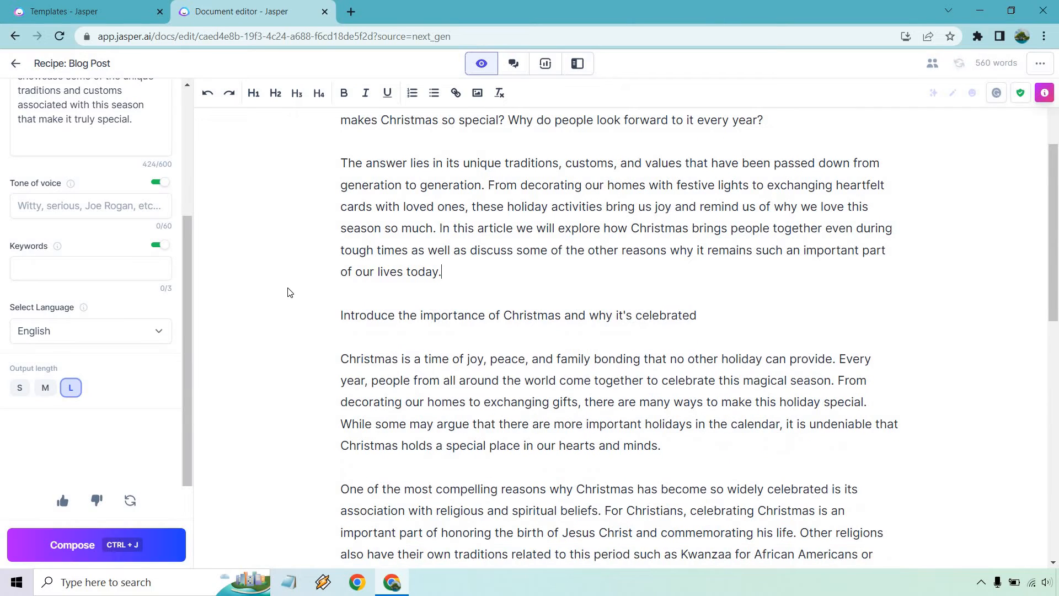
left_click_drag(715, 312, 473, 316)
left_click(421, 315)
key("BackSpace")
key("BackSpace")
key("BackSpace")
key("BackSpace")
key("BackSpace")
key("BackSpace")
key("BackSpace")
key("BackSpace")
key("BackSpace")
key("BackSpace")
key("BackSpace")
key("BackSpace")
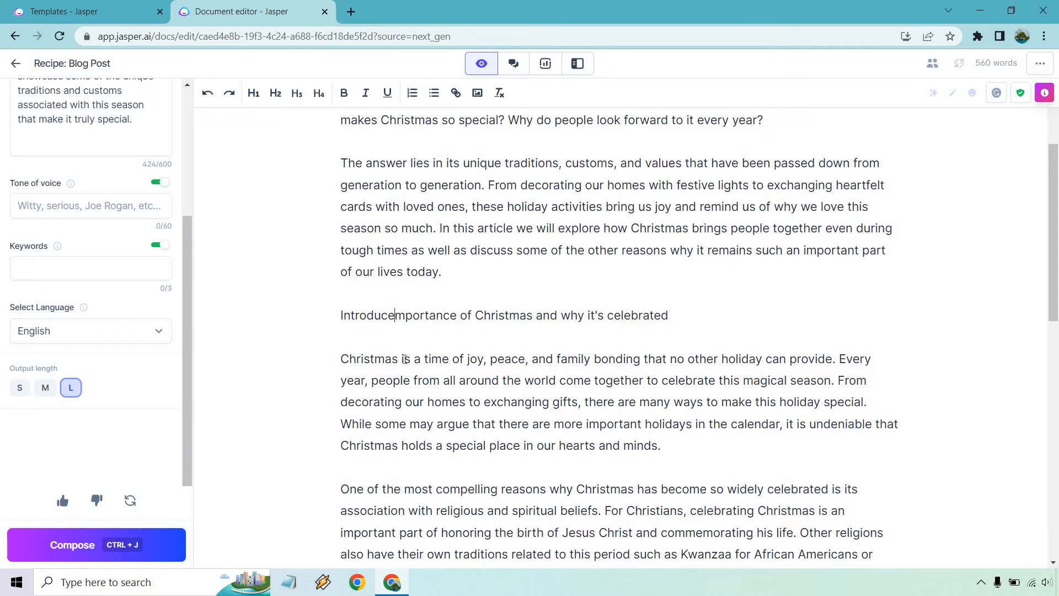
key("Delete")
key("BackSpace")
key("BackSpace")
type("The I")
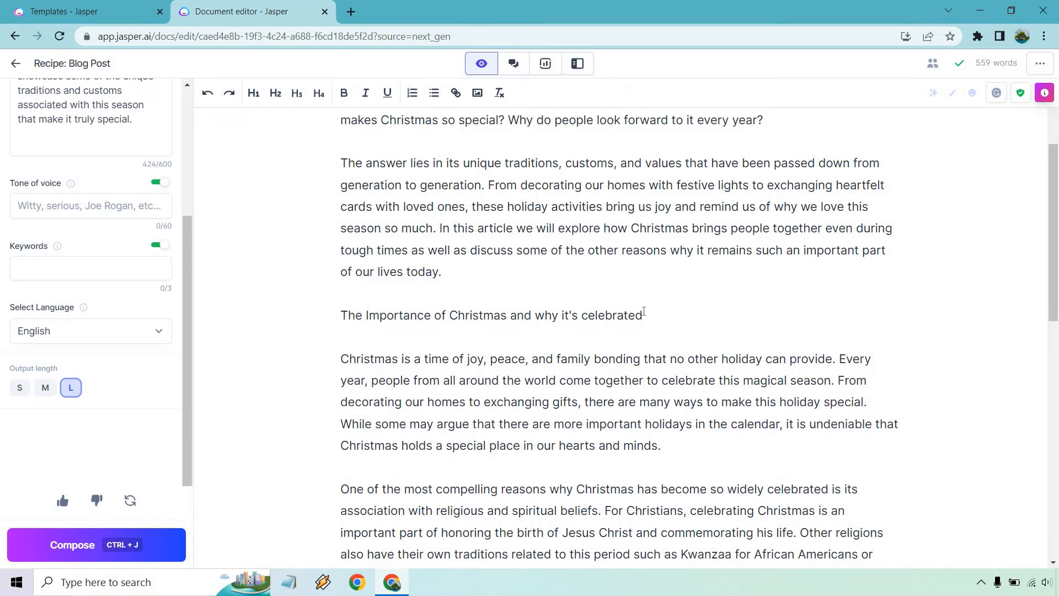
Format 'The Importance of Christmas and why it's celebrated' as an H2 heading
left_click_drag(642, 313, 342, 296)
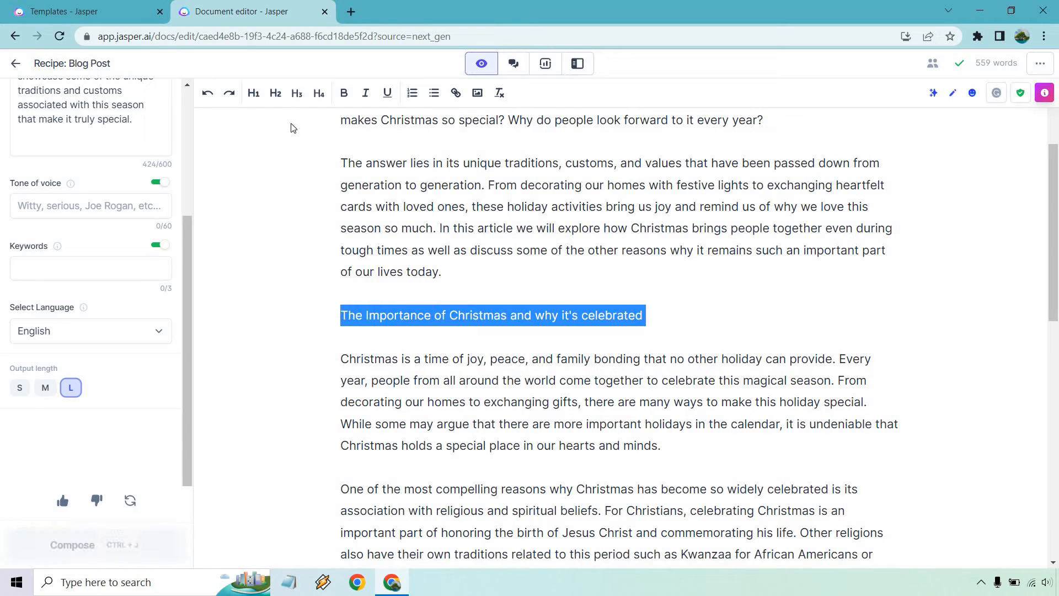
left_click(275, 93)
left_click(846, 310)
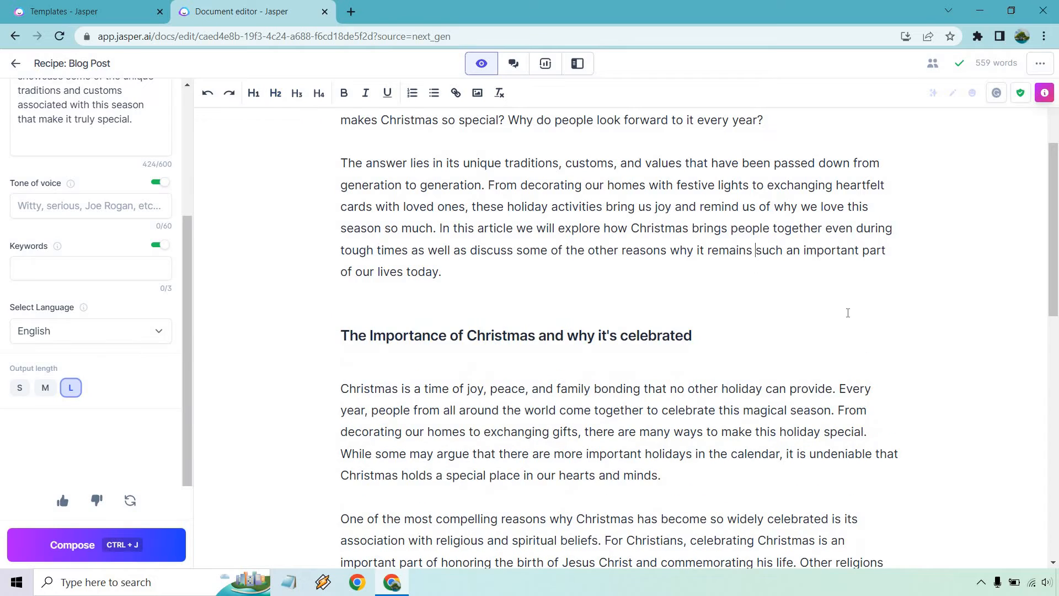
scroll(847, 309, "up", 3)
scroll(855, 304, "down", 5)
scroll(937, 307, "down", 2)
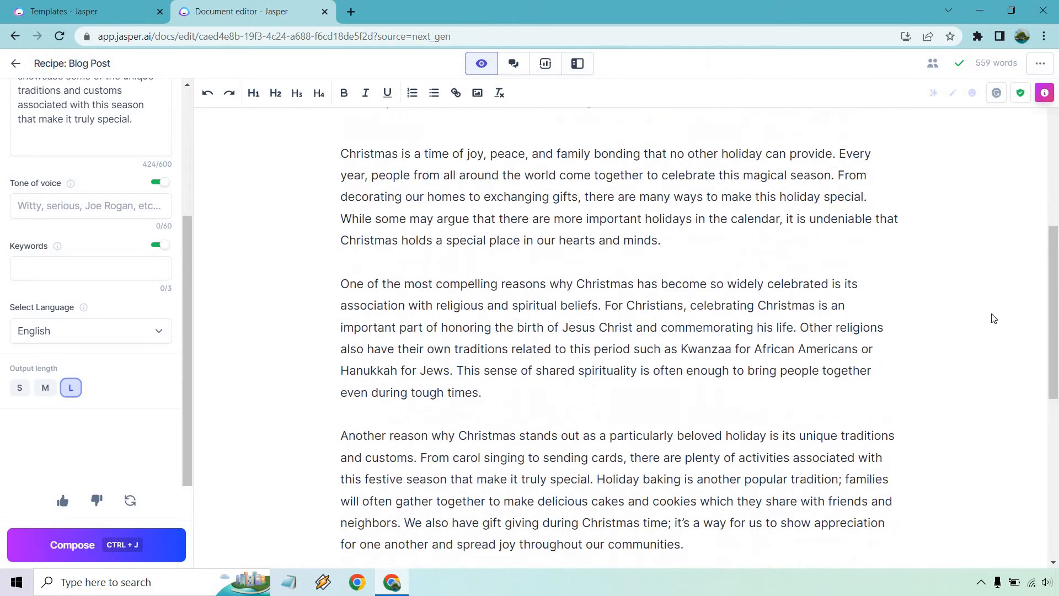
scroll(994, 315, "up", 1)
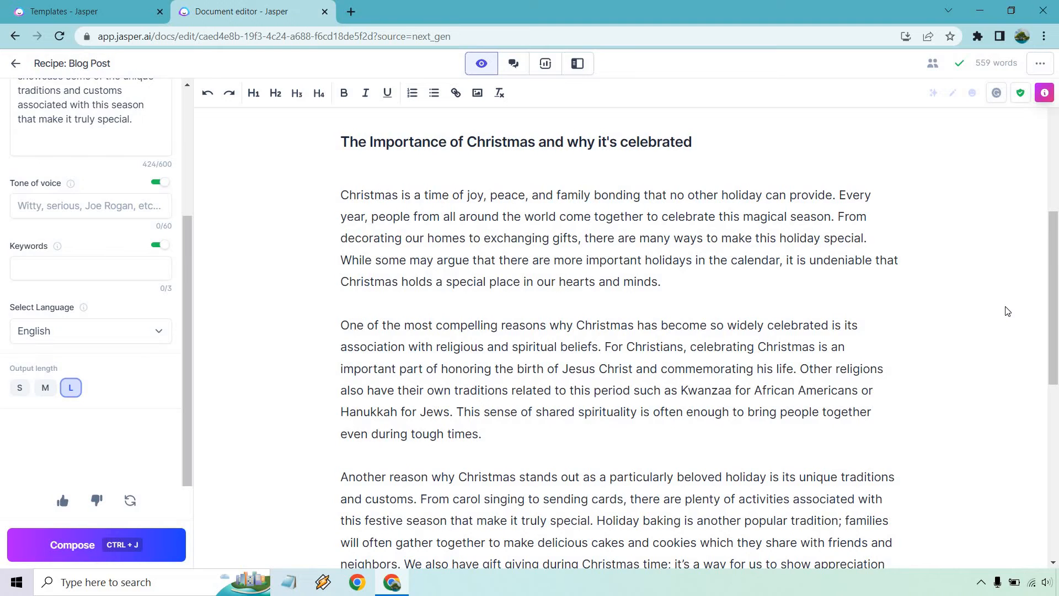
scroll(1008, 311, "down", 3)
scroll(1008, 311, "down", 3)
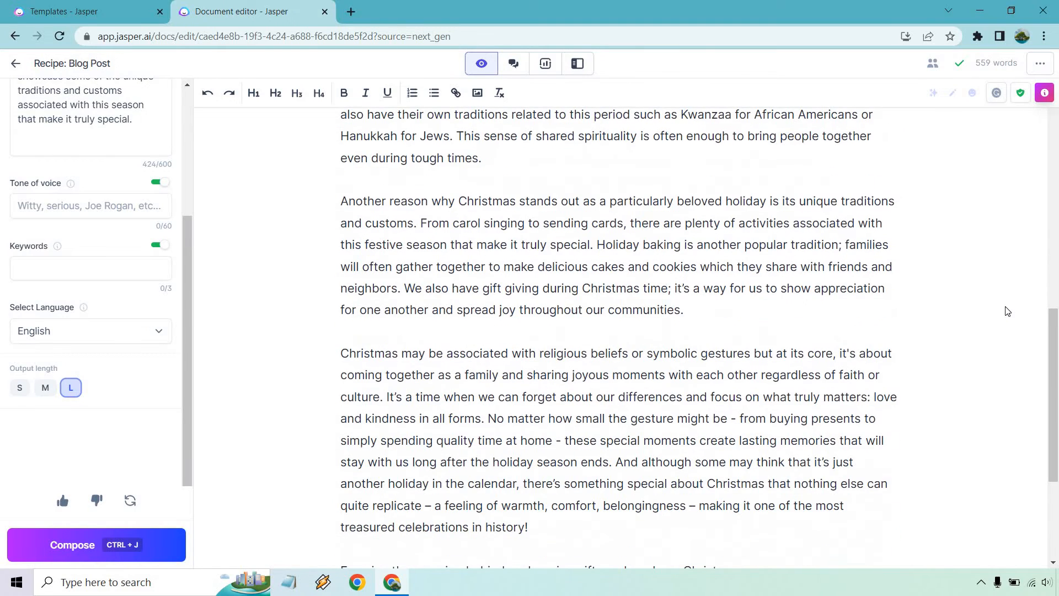
scroll(1008, 311, "down", 4)
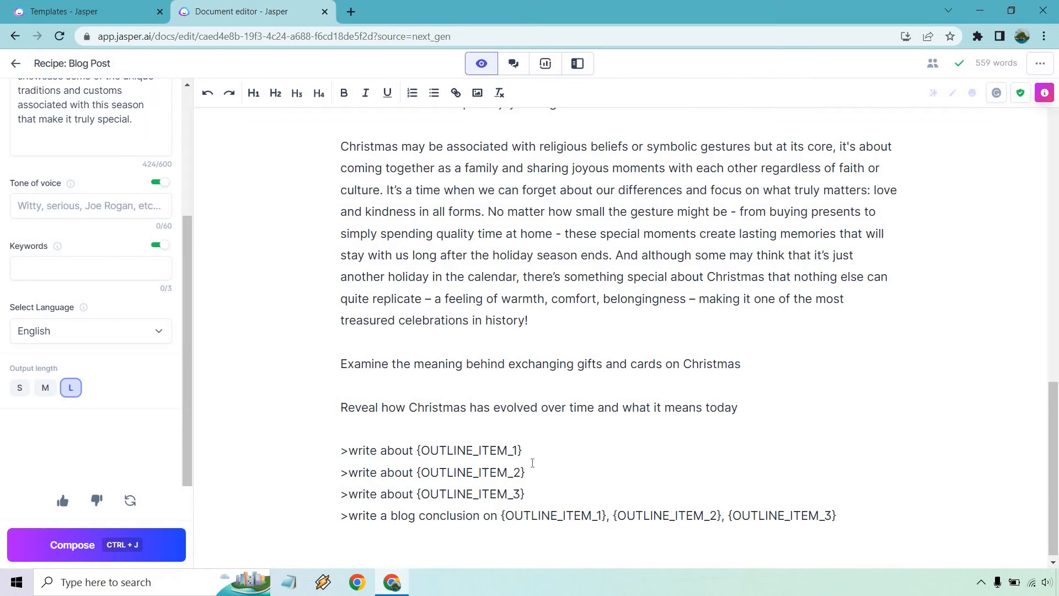
Generate paragraphs on exchanging Christmas gifts and cards from a write-about command under the Examine line
left_click_drag(533, 473, 344, 476)
key("ctrl+c")
key("ctrl+j")
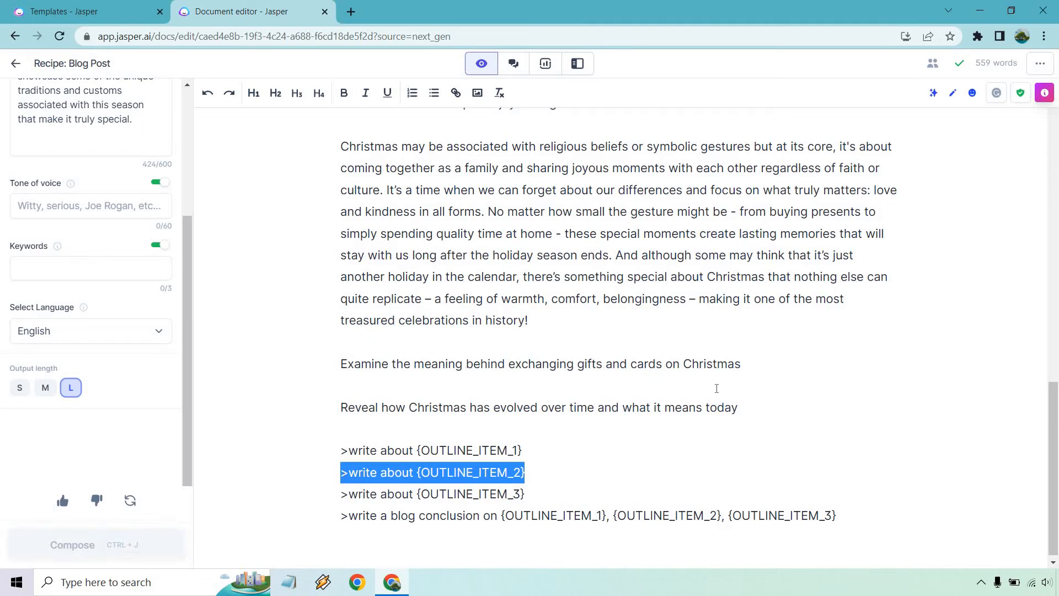
left_click(753, 362)
key("Return")
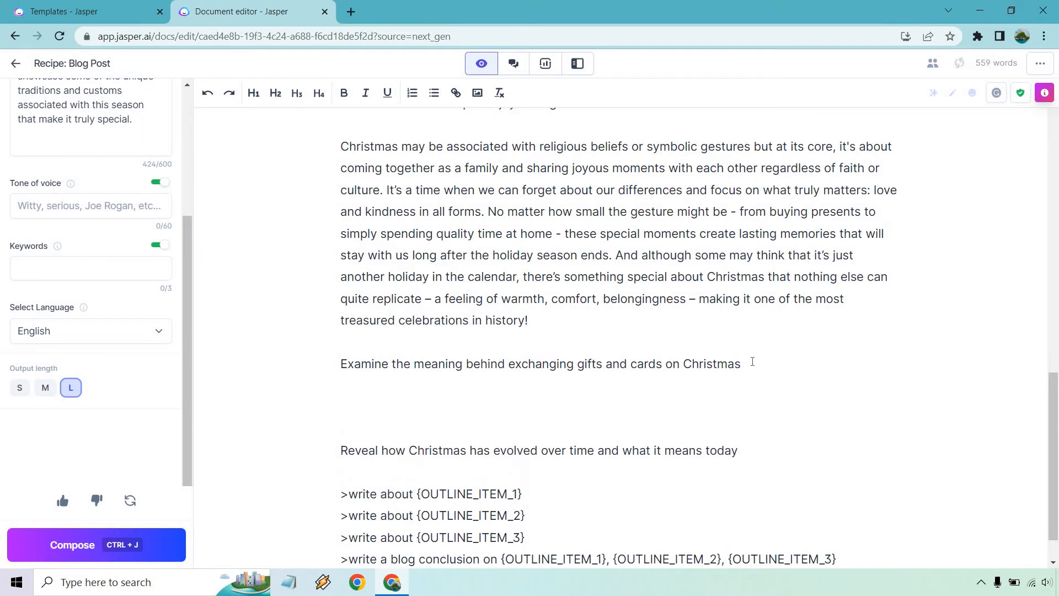
key("ctrl+v")
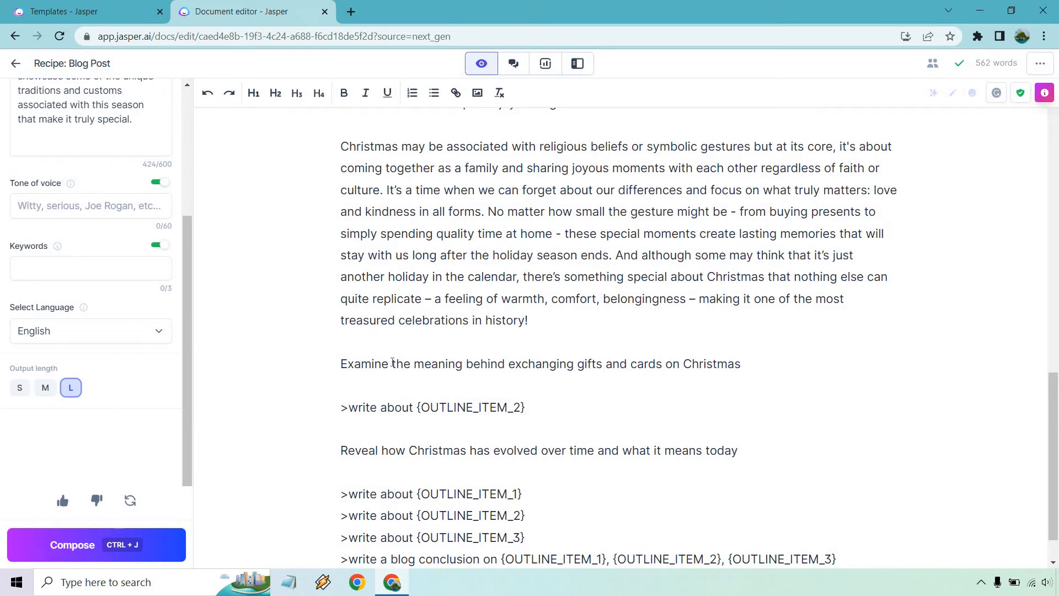
left_click_drag(392, 363, 708, 382)
key("ctrl+c")
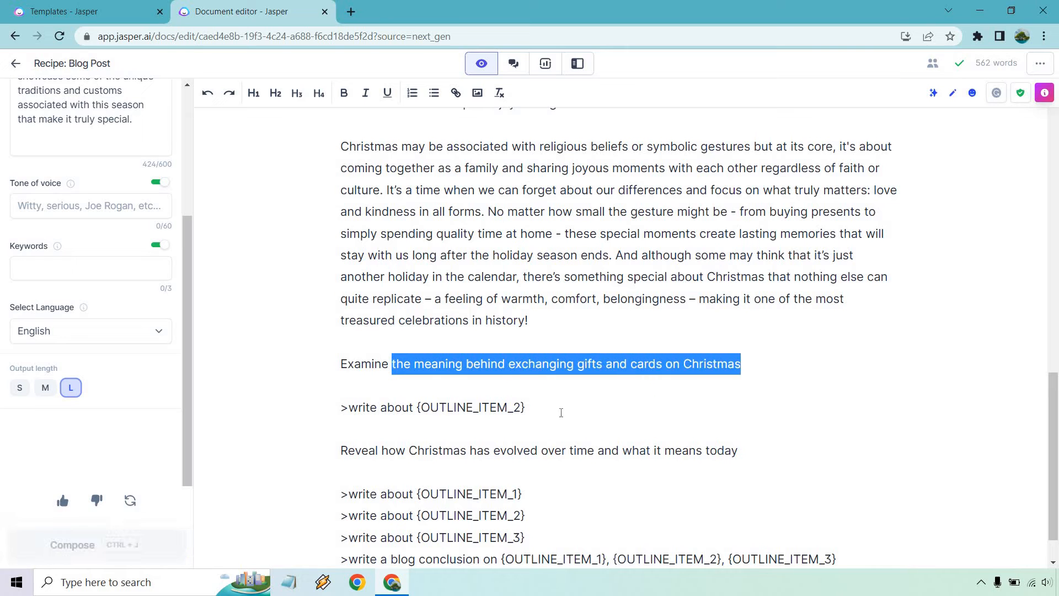
left_click_drag(526, 407, 417, 408)
key("ctrl+v")
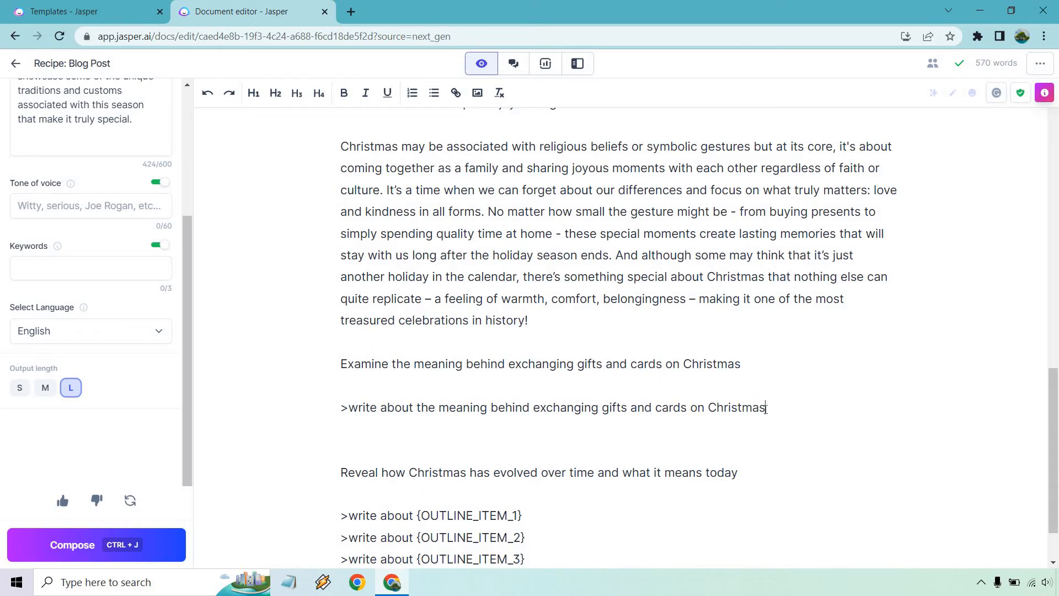
key("ctrl+j")
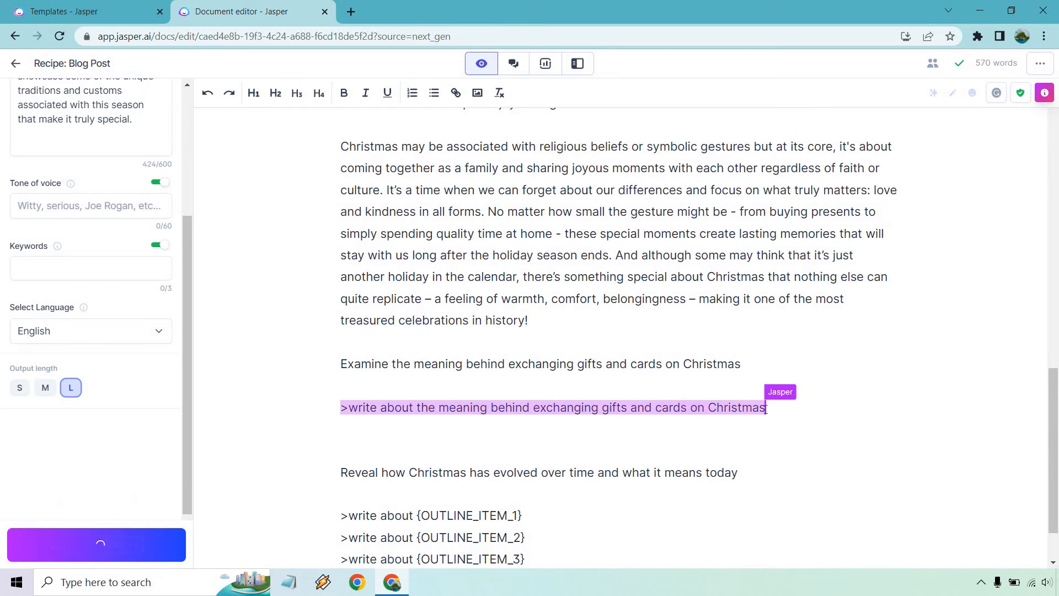
scroll(860, 325, "up", 5)
scroll(861, 325, "up", 6)
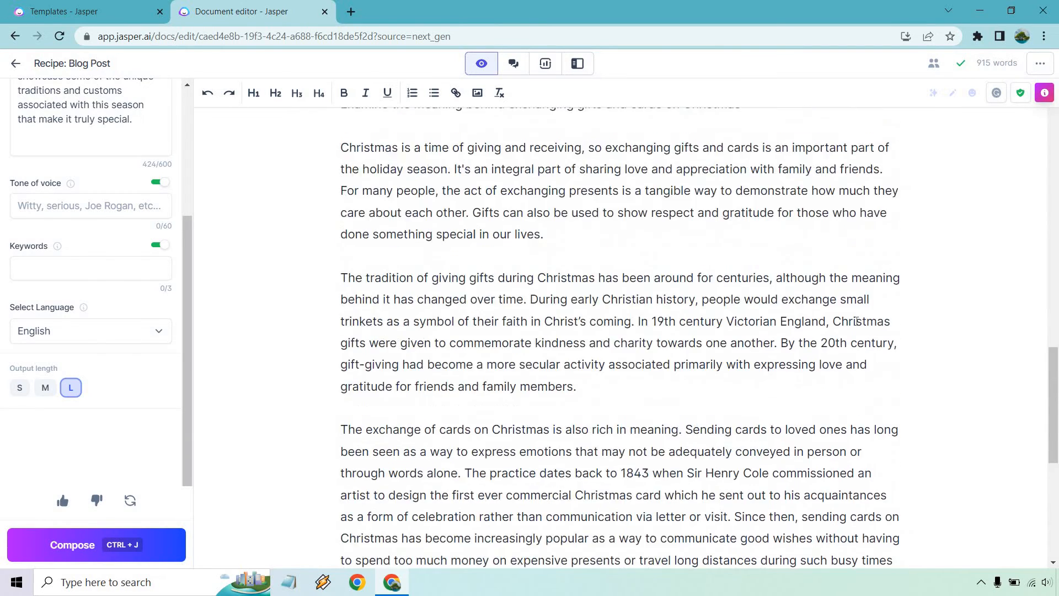
Format the 'Examine the meaning…' section title as an H2 heading
left_click_drag(752, 325, 339, 326)
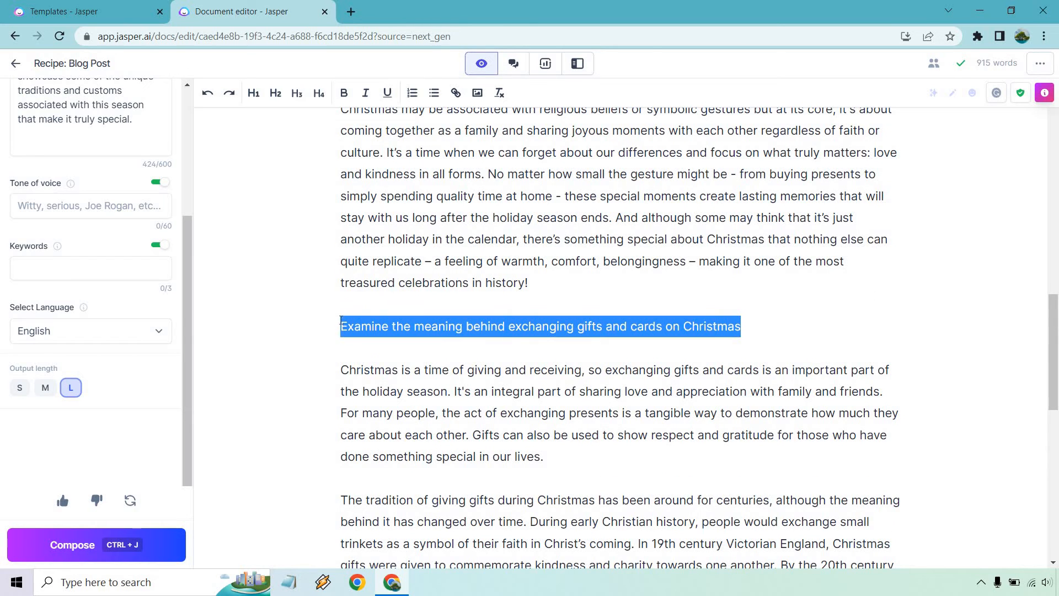
left_click(275, 93)
left_click(753, 261)
scroll(800, 255, "down", 3)
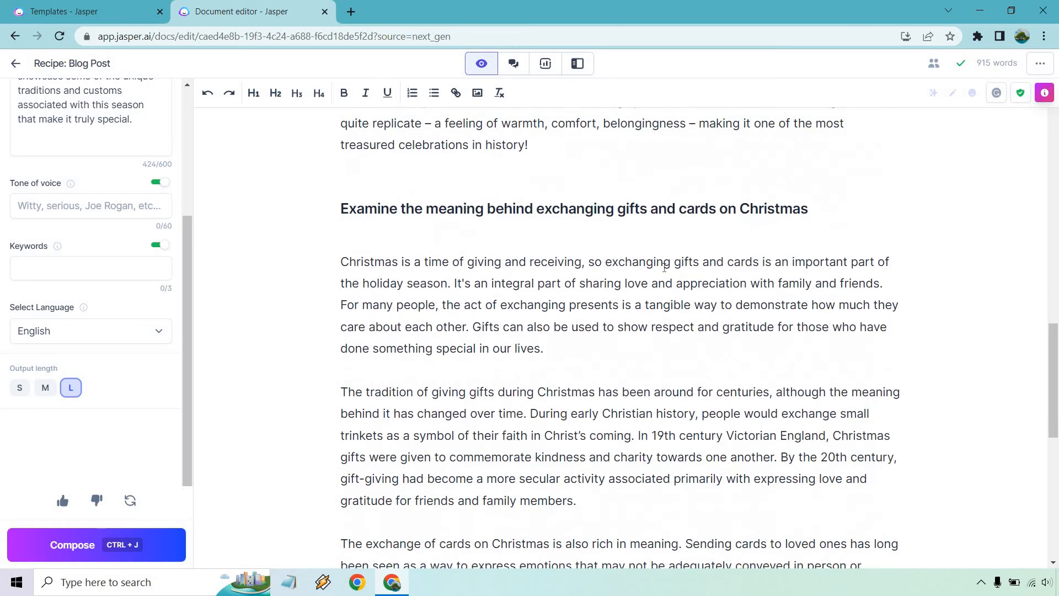
scroll(659, 245, "down", 1)
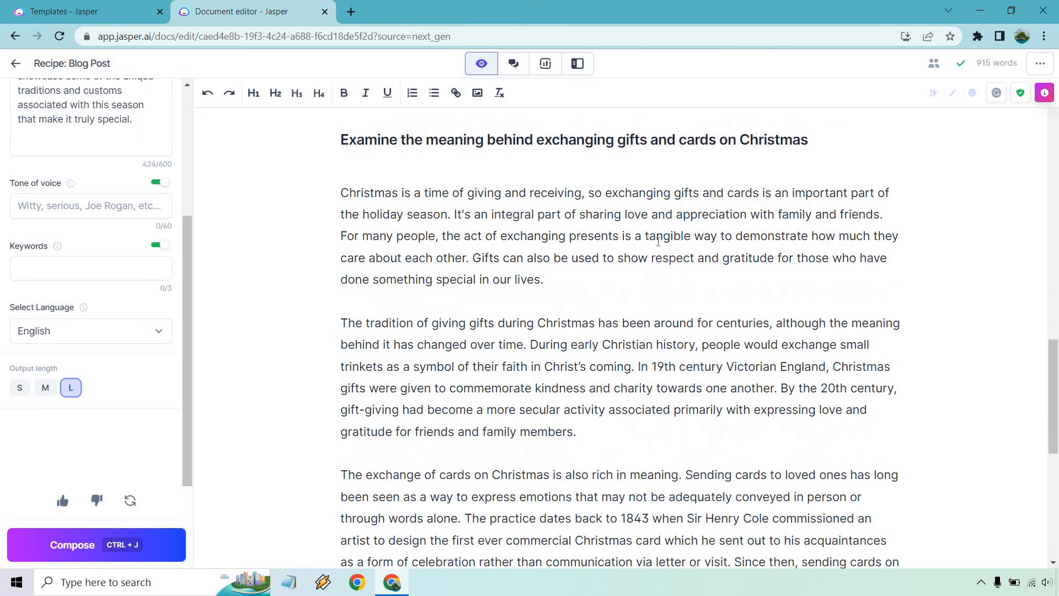
scroll(439, 225, "down", 1)
scroll(454, 213, "down", 2)
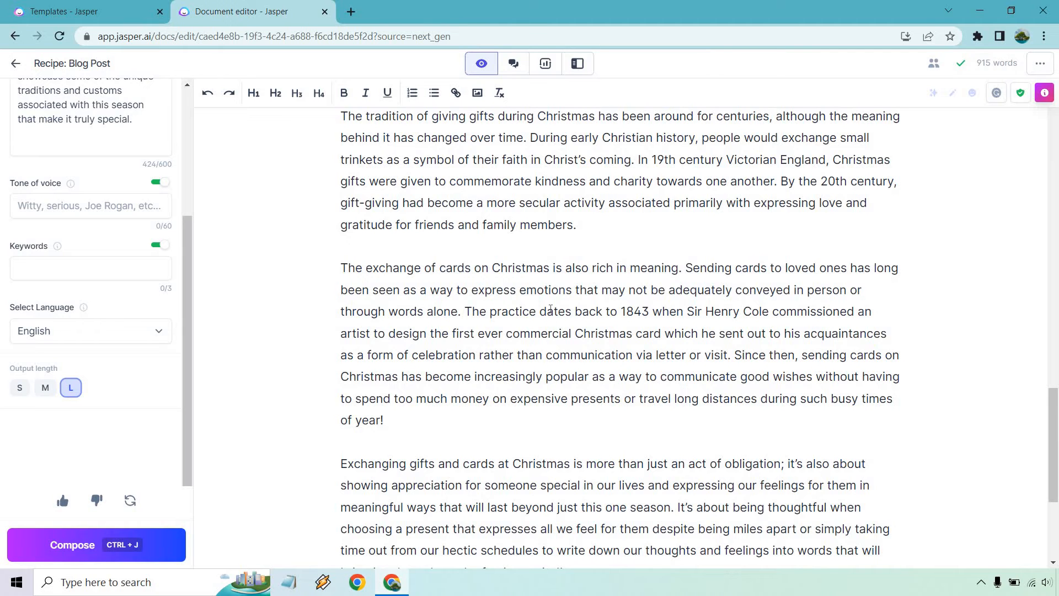
left_click_drag(589, 311, 805, 312)
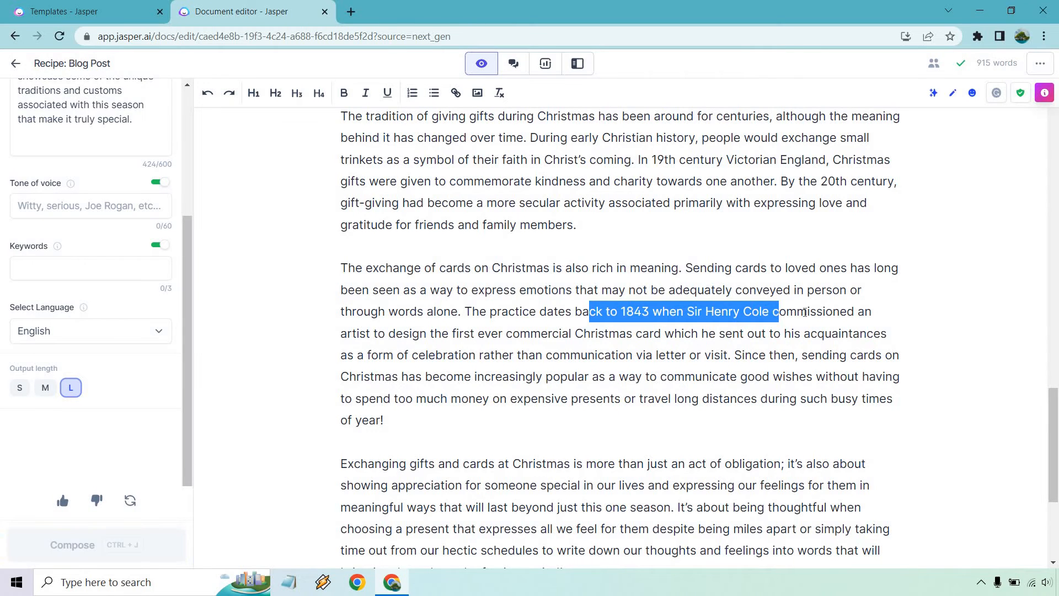
left_click(805, 312)
scroll(736, 279, "down", 2)
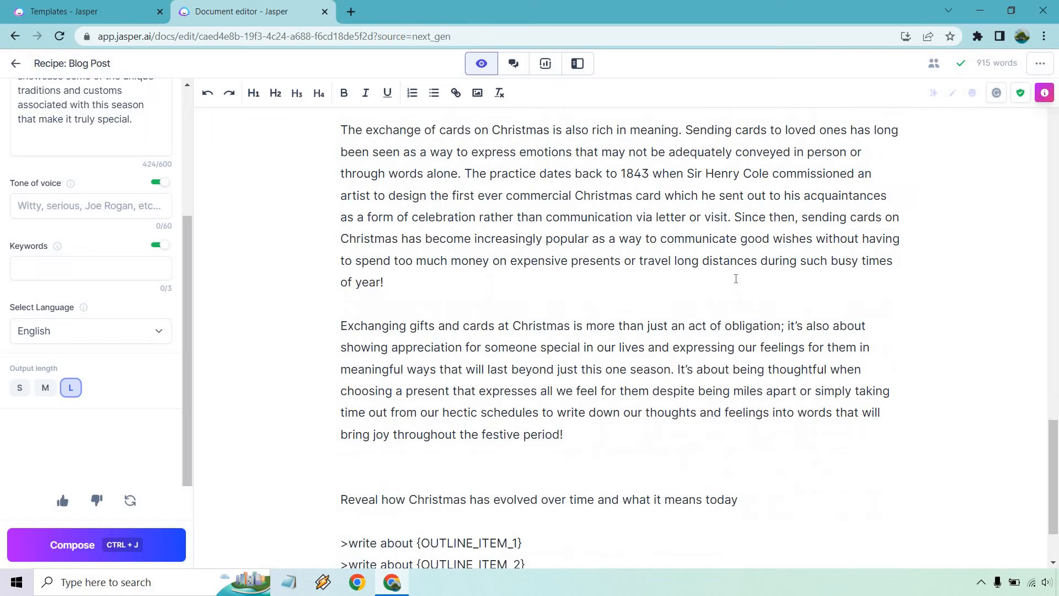
scroll(736, 279, "down", 1)
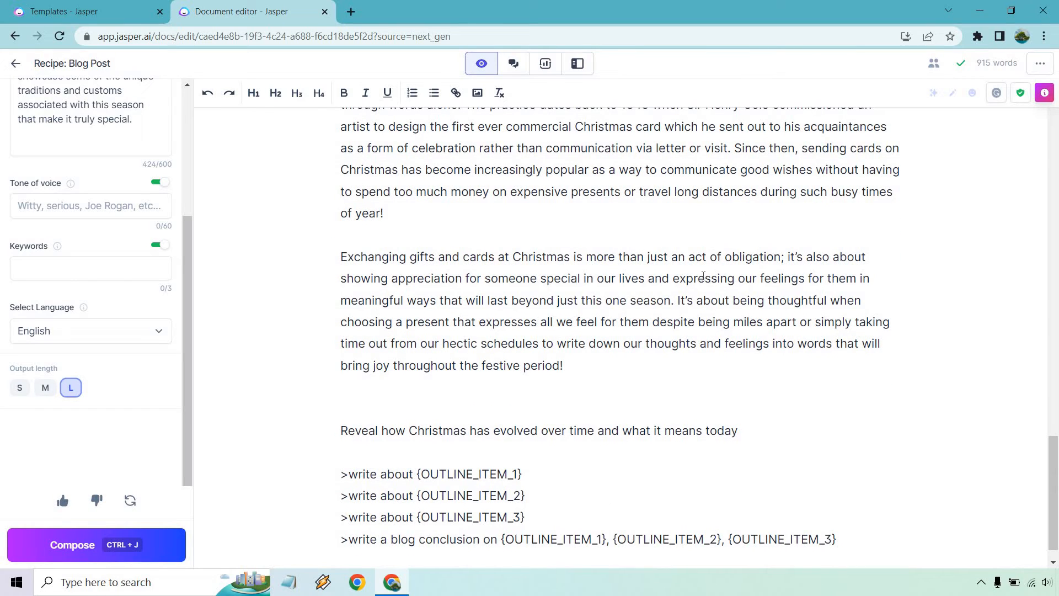
scroll(688, 255, "up", 1)
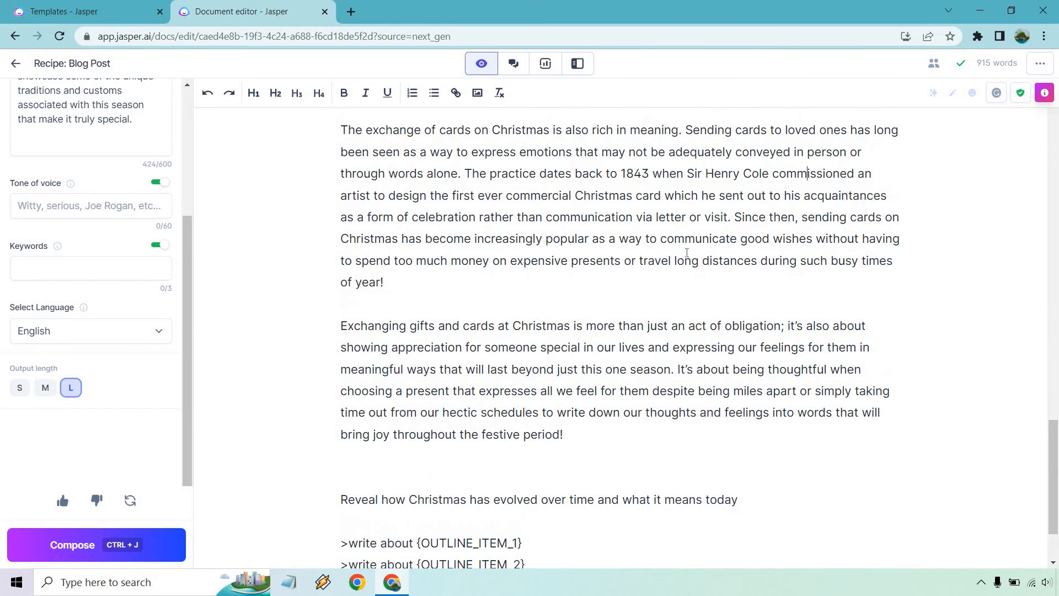
scroll(686, 253, "down", 2)
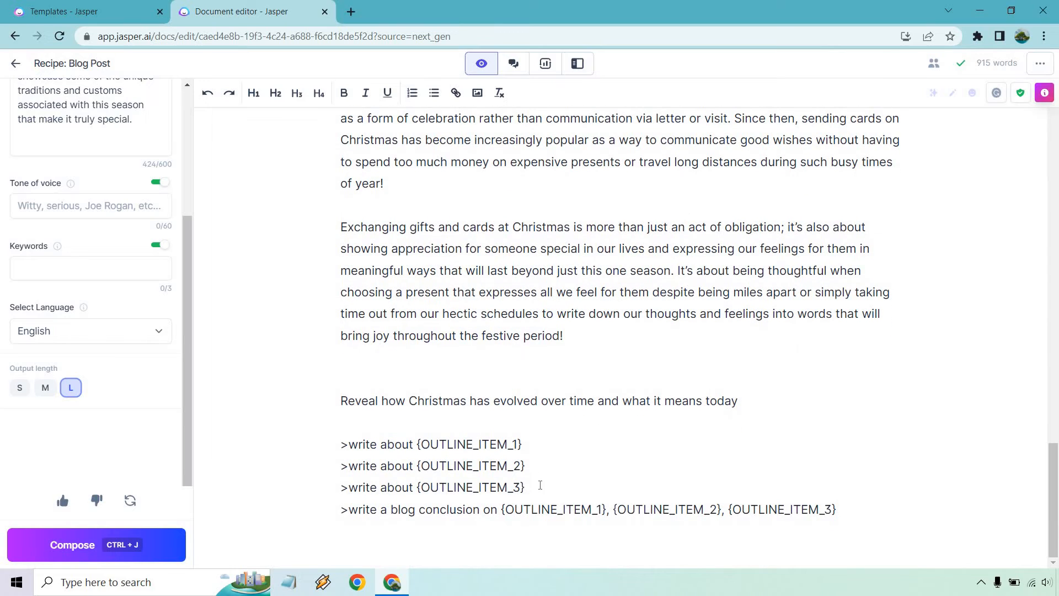
left_click_drag(540, 485, 339, 488)
key("ctrl+c")
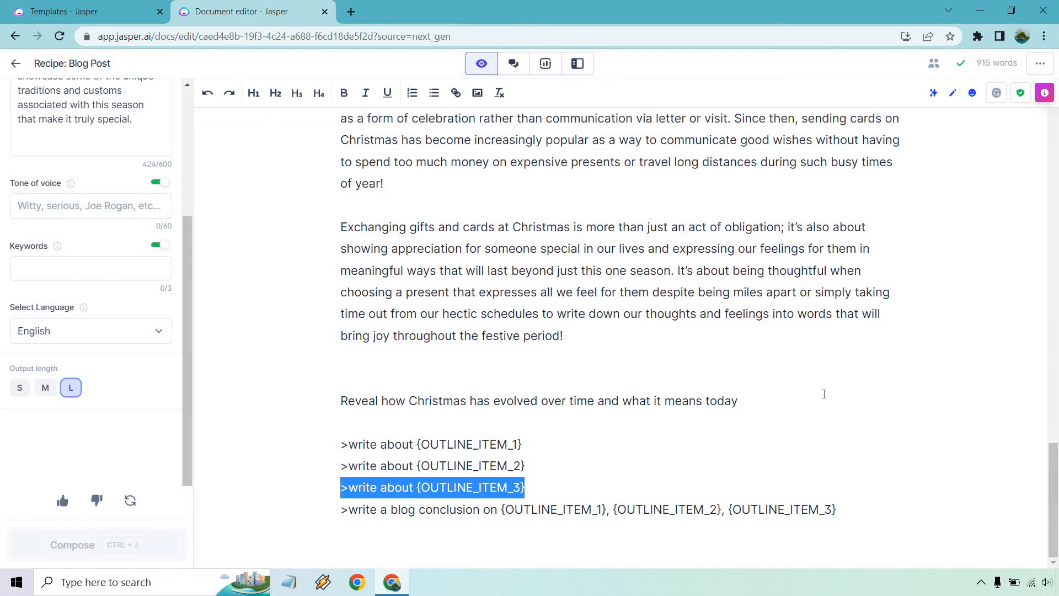
Generate paragraphs on how Christmas has evolved from a write-about command under the Reveal line
left_click(780, 403)
key("Return")
key("ctrl+v")
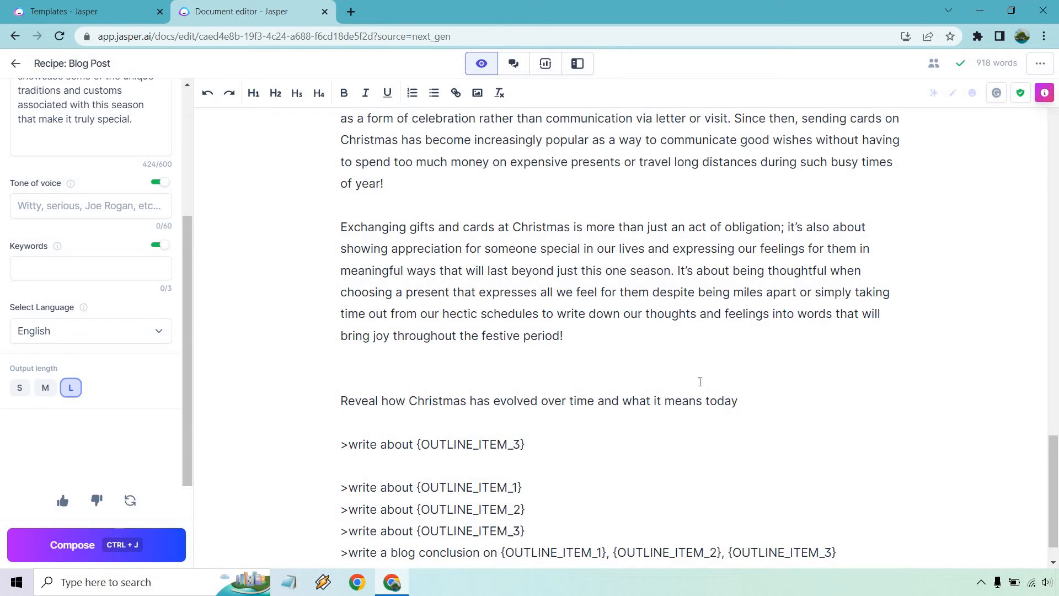
left_click_drag(746, 401, 489, 411)
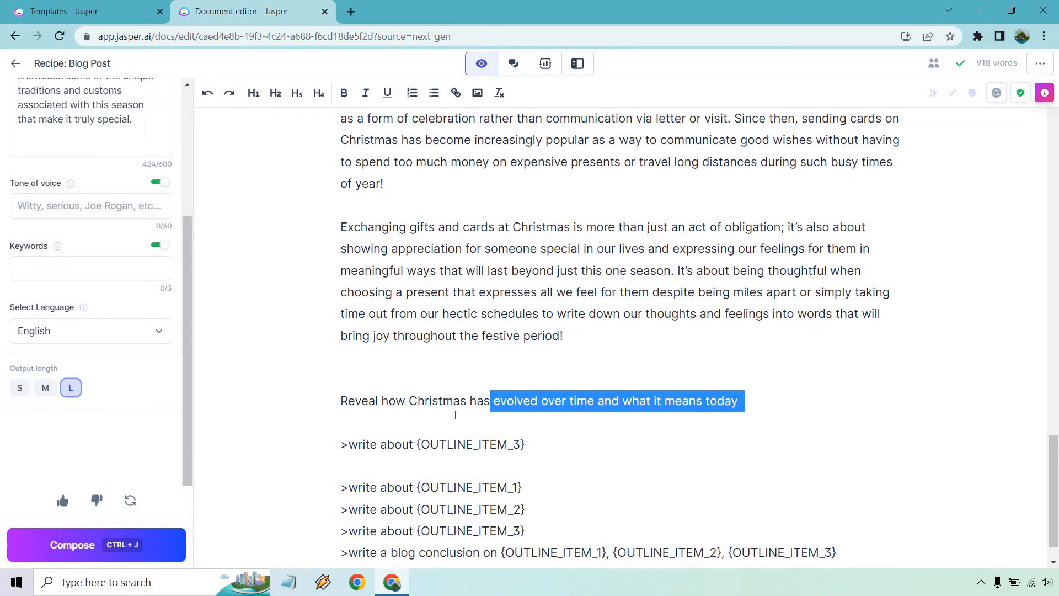
left_click(388, 414)
left_click_drag(383, 412, 416, 446)
type("how Christmas has evolved over time and what it means today")
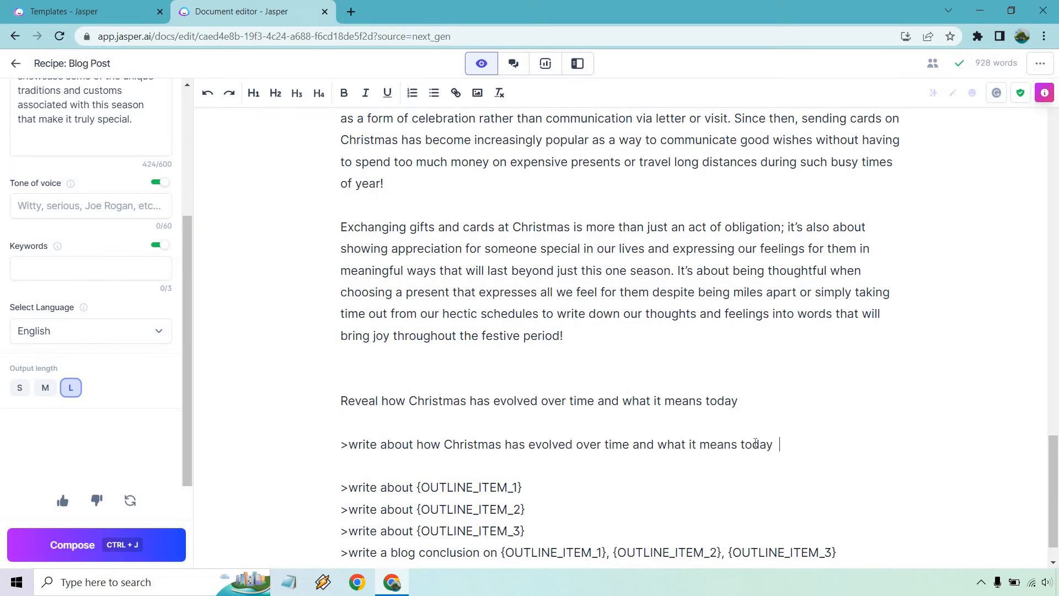
key("BackSpace")
key("ctrl+j")
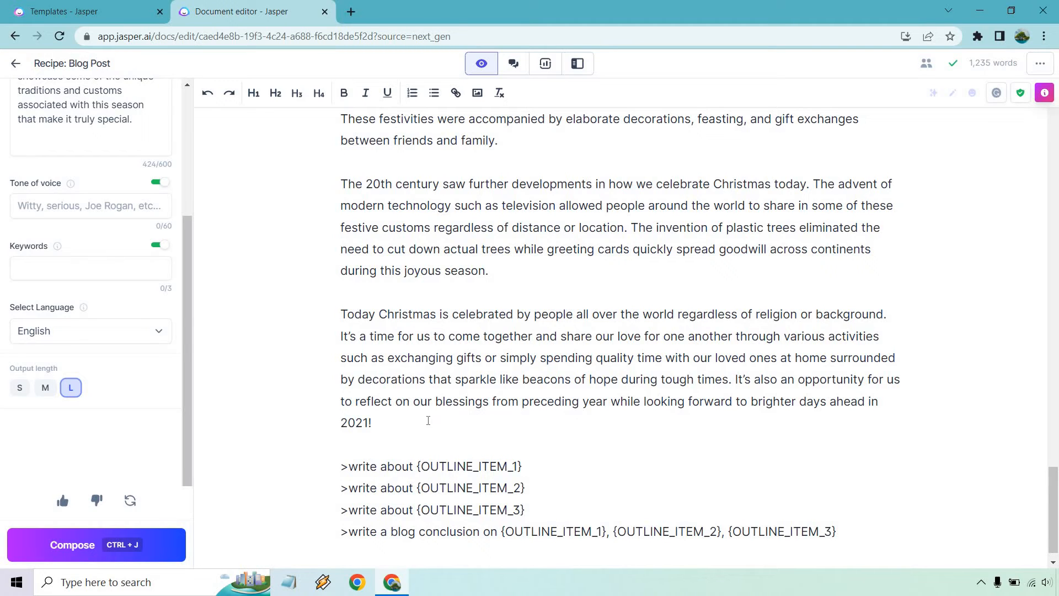
Change the closing year from 2021! to 2023
key("BackSpace")
key("BackSpace")
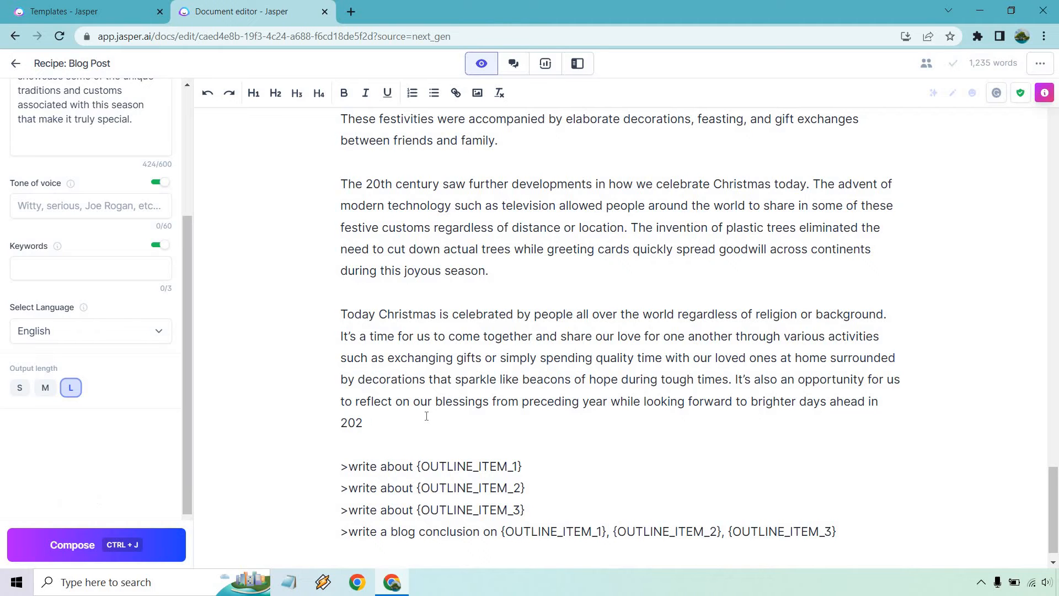
type("3.")
scroll(427, 416, "up", 5)
scroll(427, 416, "up", 4)
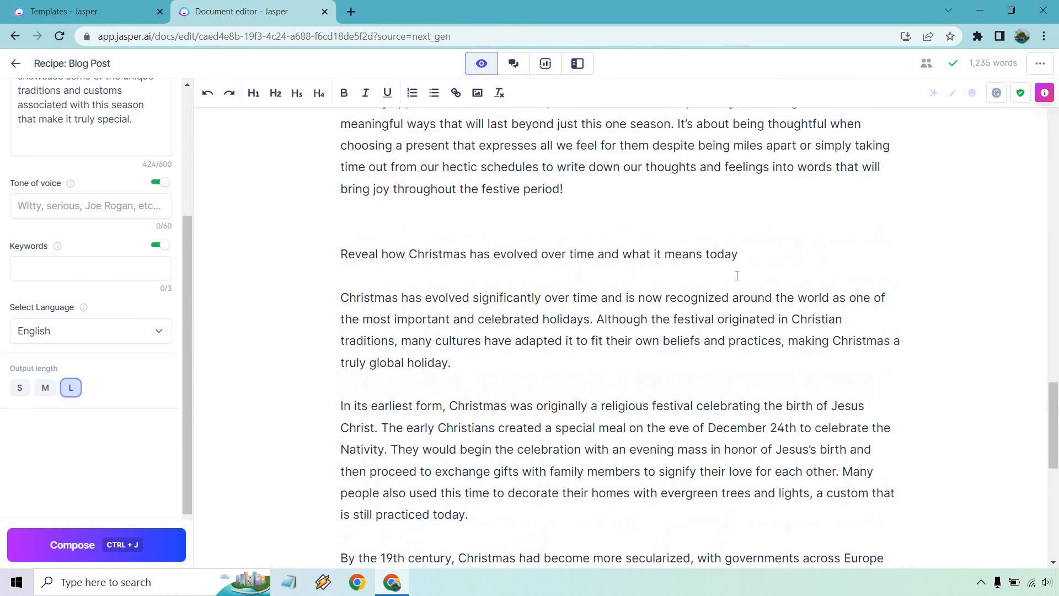
Make 'Reveal how Christmas has evolved over time and what it means today' an H2 and remove the blank line above
left_click_drag(747, 256, 334, 259)
left_click(275, 92)
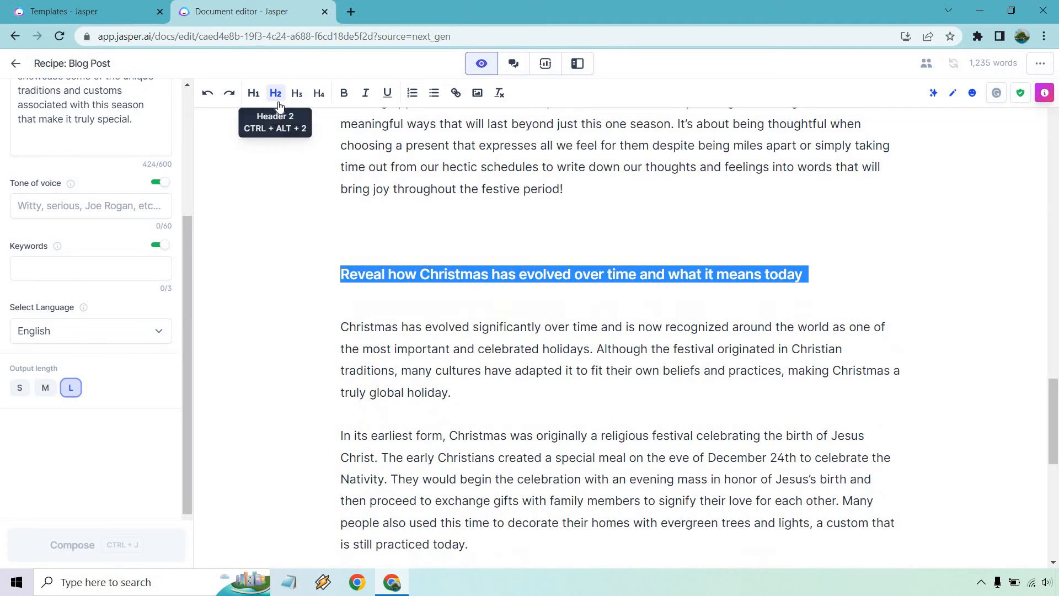
left_click(434, 232)
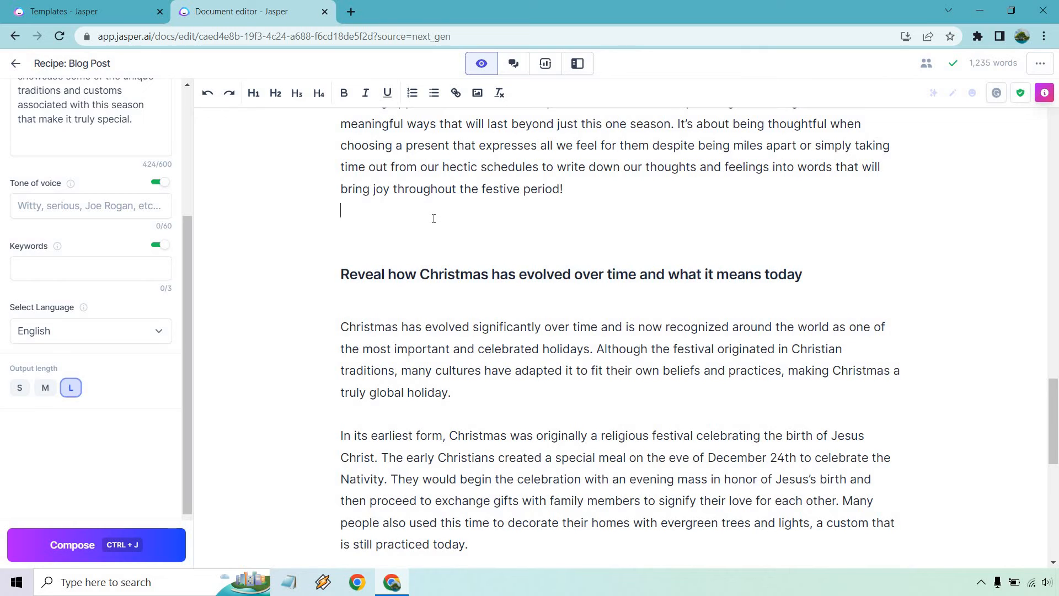
key("BackSpace")
scroll(916, 286, "down", 5)
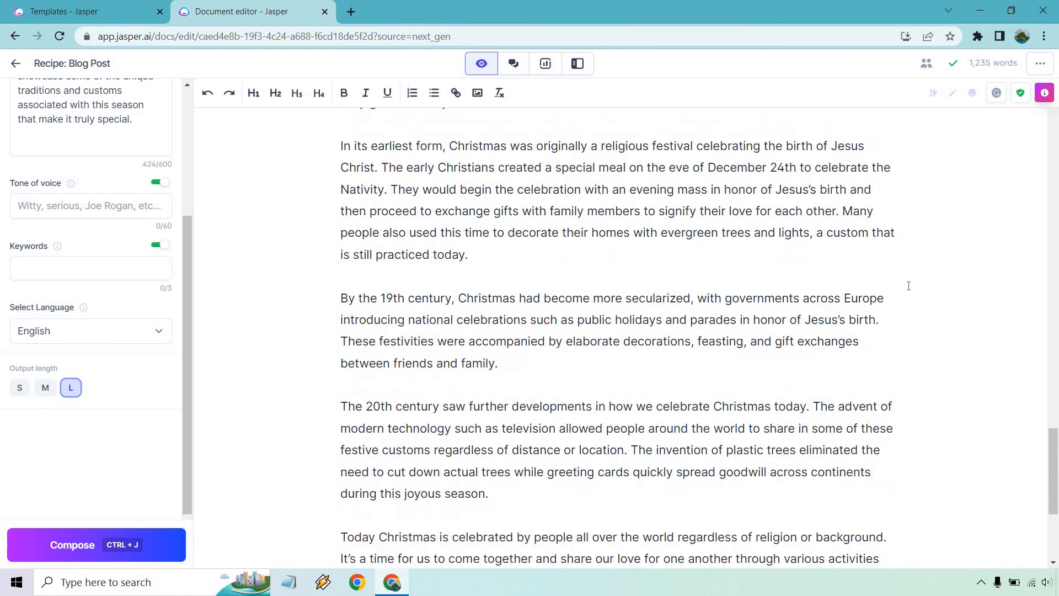
scroll(908, 285, "down", 4)
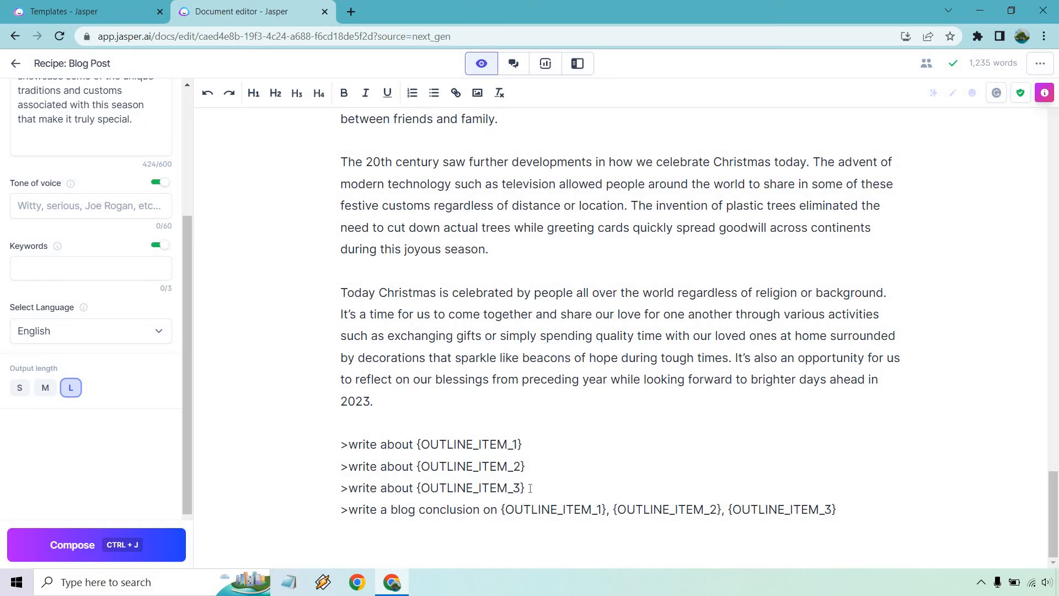
Remove the three '>write about {OUTLINE_ITEM}' command lines
left_click_drag(529, 488, 337, 453)
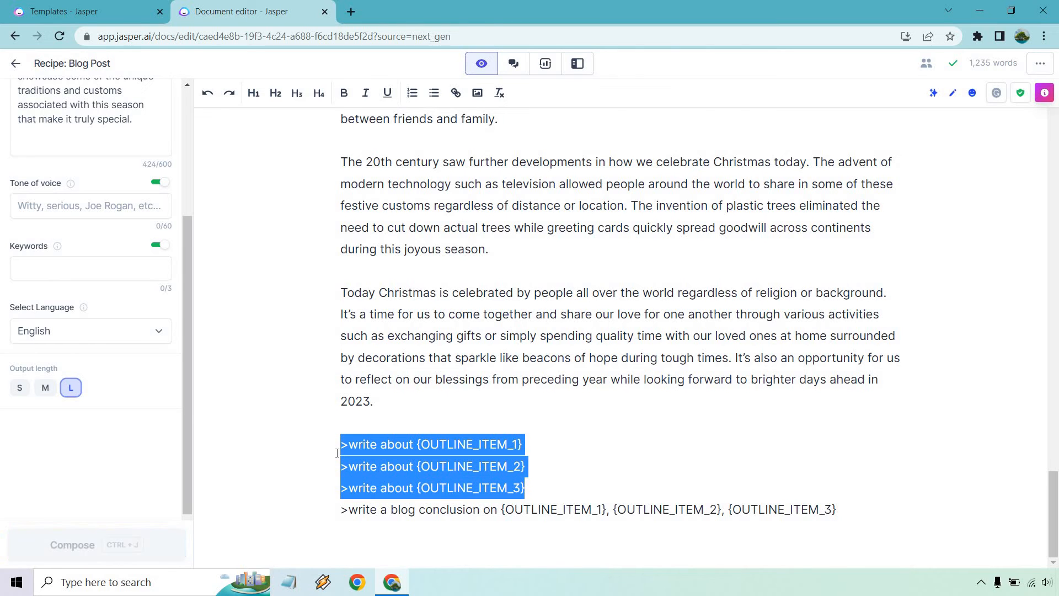
key("BackSpace")
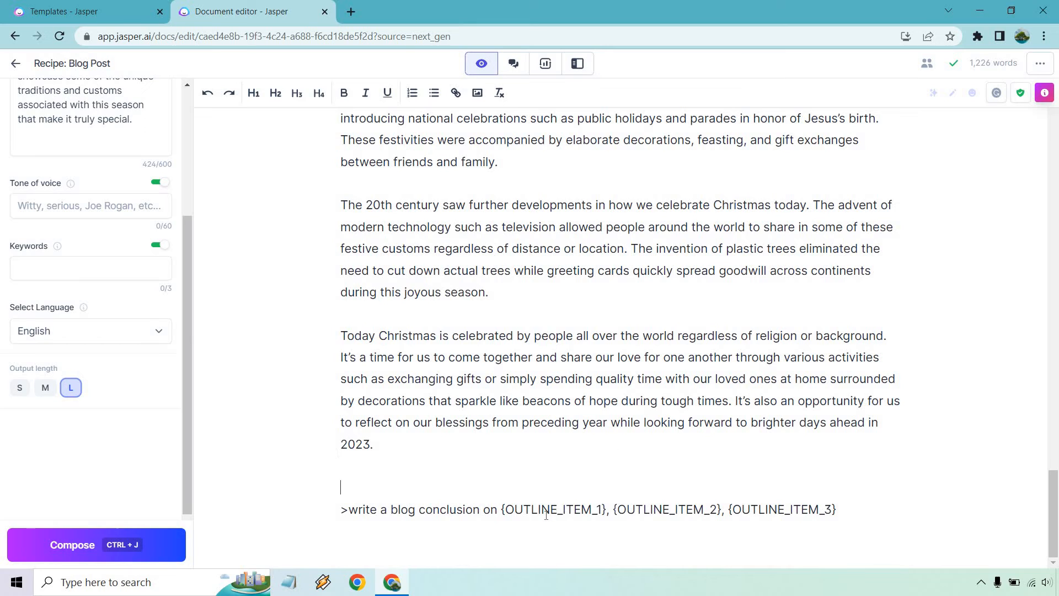
scroll(631, 433, "up", 20)
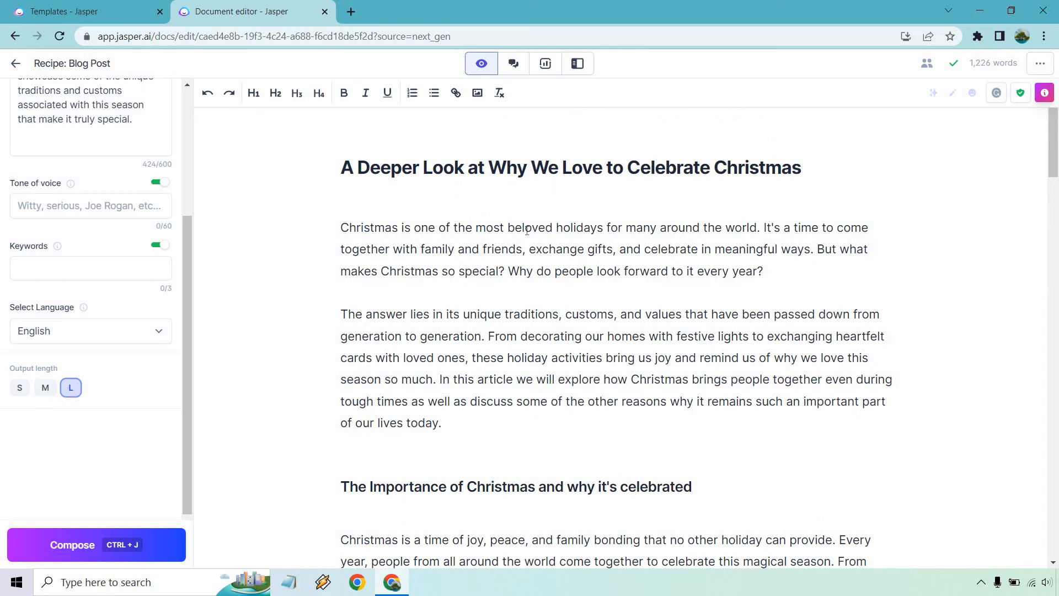
left_click_drag(821, 168, 298, 163)
key("ctrl+c")
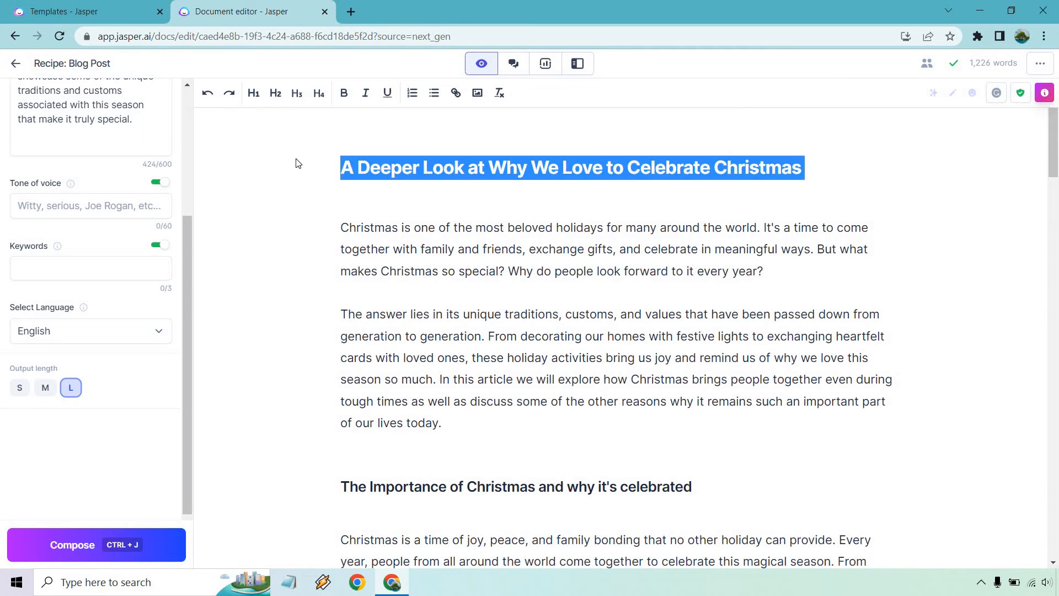
left_click(253, 93)
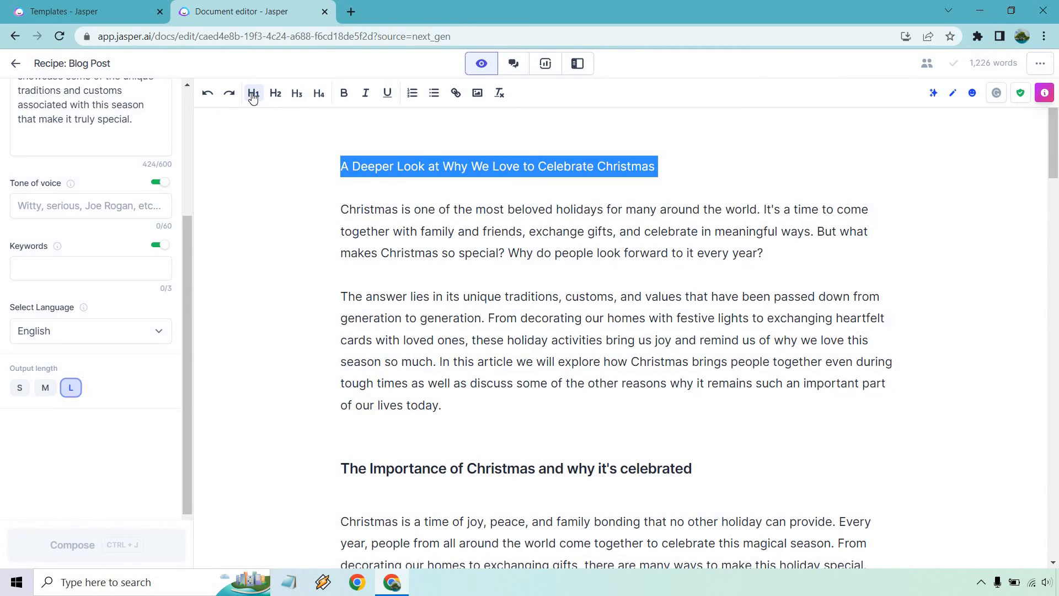
left_click(253, 94)
scroll(642, 367, "down", 20)
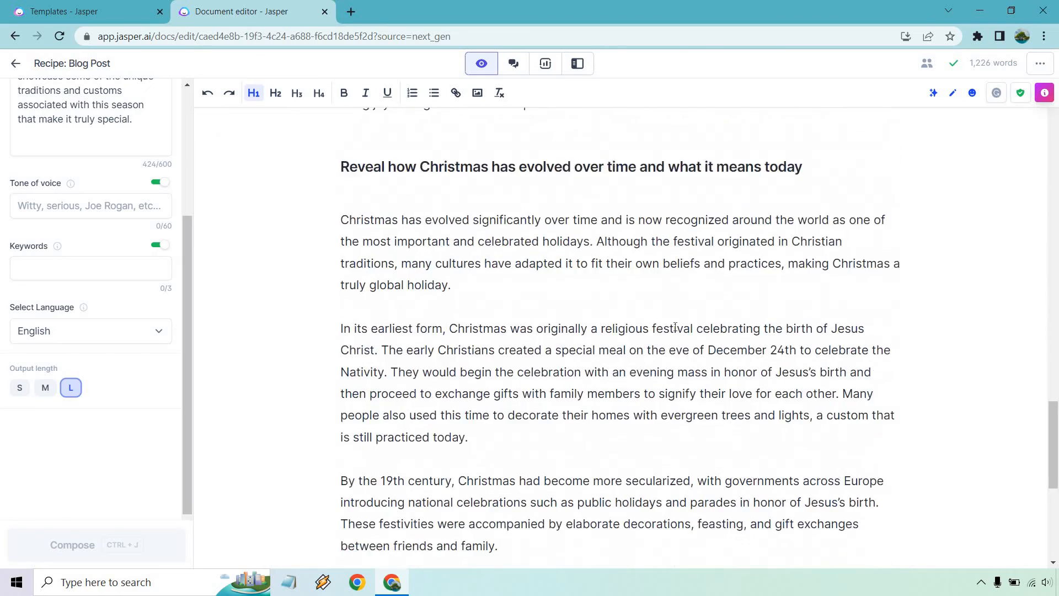
Fill the conclusion command with the post title, minus 'A Deeper Look at', and run it
left_click_drag(846, 506, 500, 505)
key("ctrl+v")
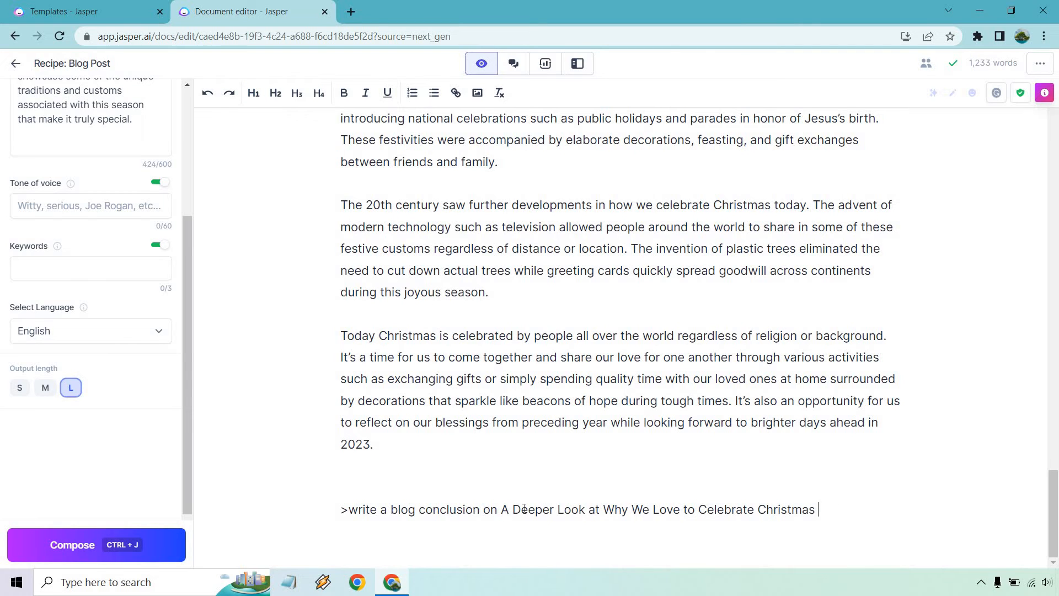
left_click_drag(501, 510, 605, 507)
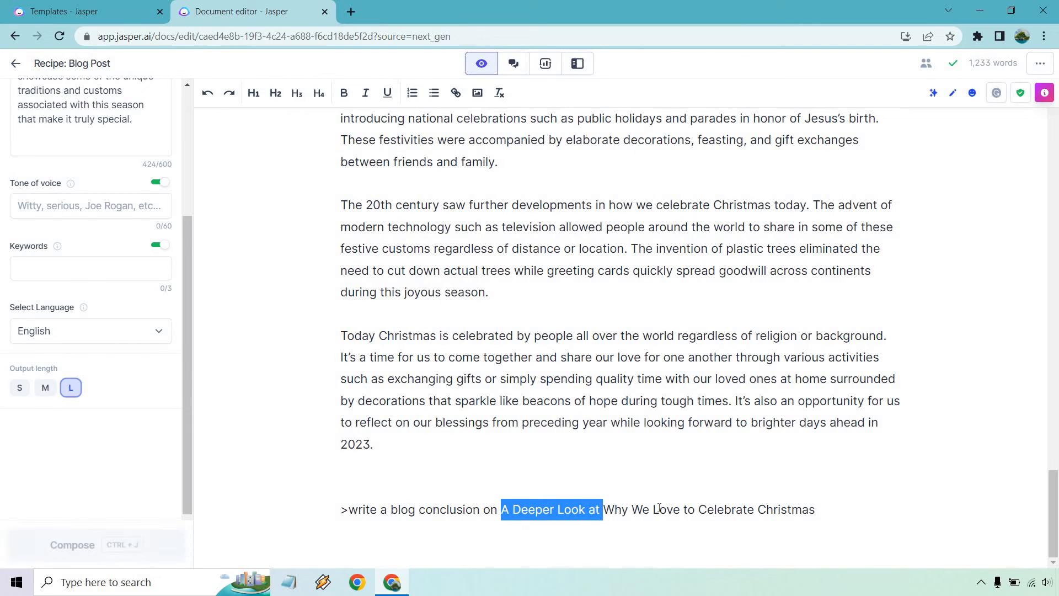
key("BackSpace")
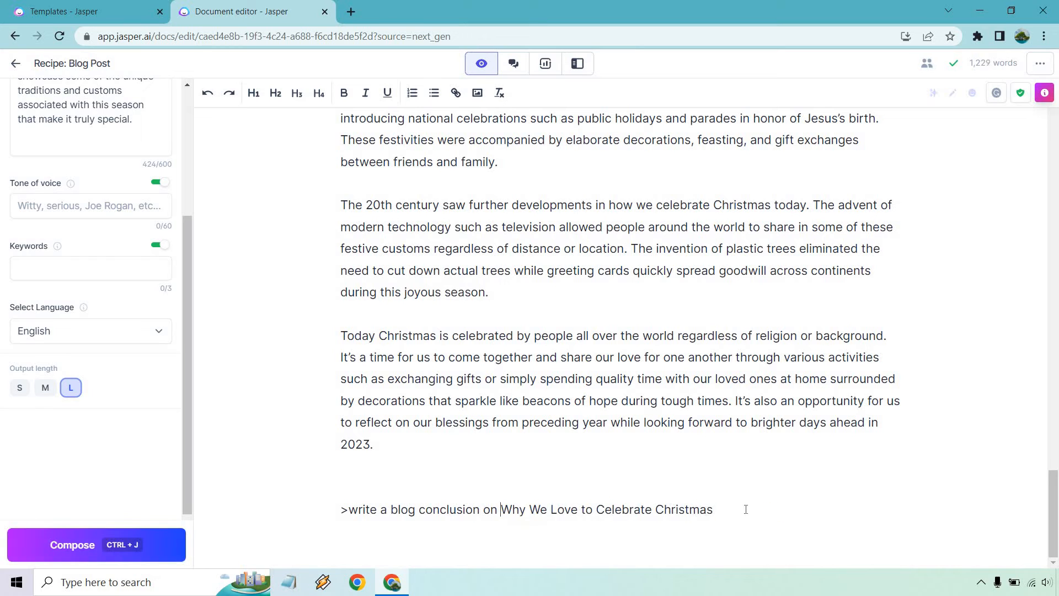
left_click(746, 510)
key("ctrl+j")
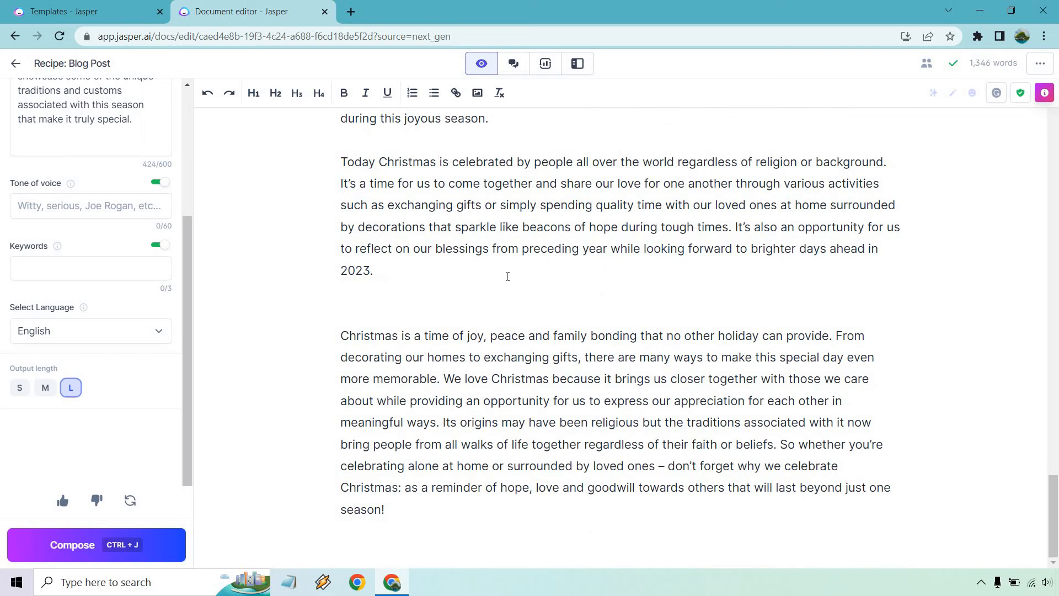
Insert 'Conclusion' as an H2 heading after the 2023 paragraph, with no blank line below
left_click(508, 276)
key("Return")
type("C")
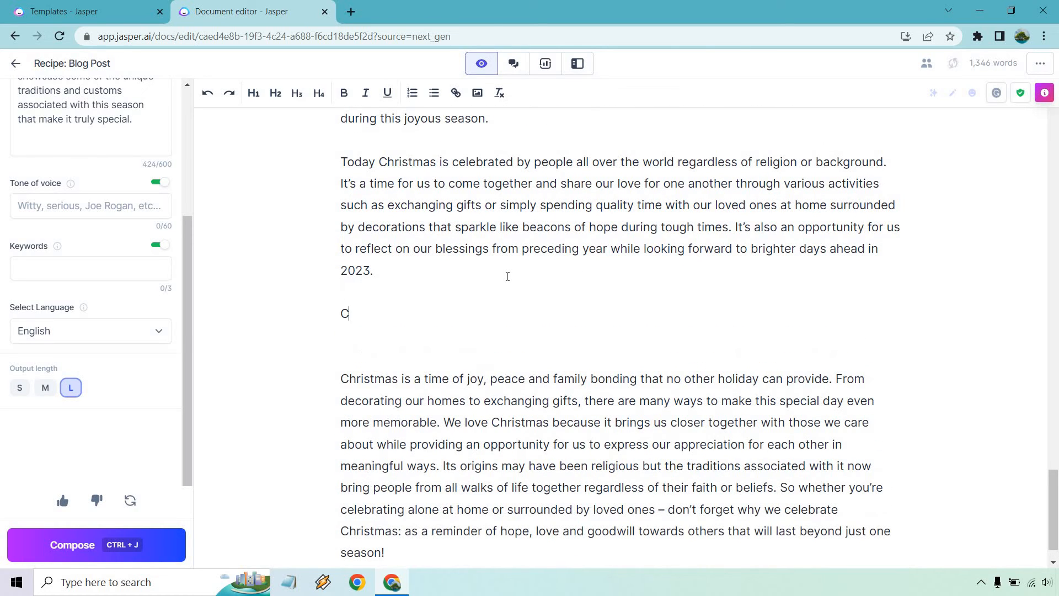
type("onclusion")
key("shift+Home")
left_click(275, 93)
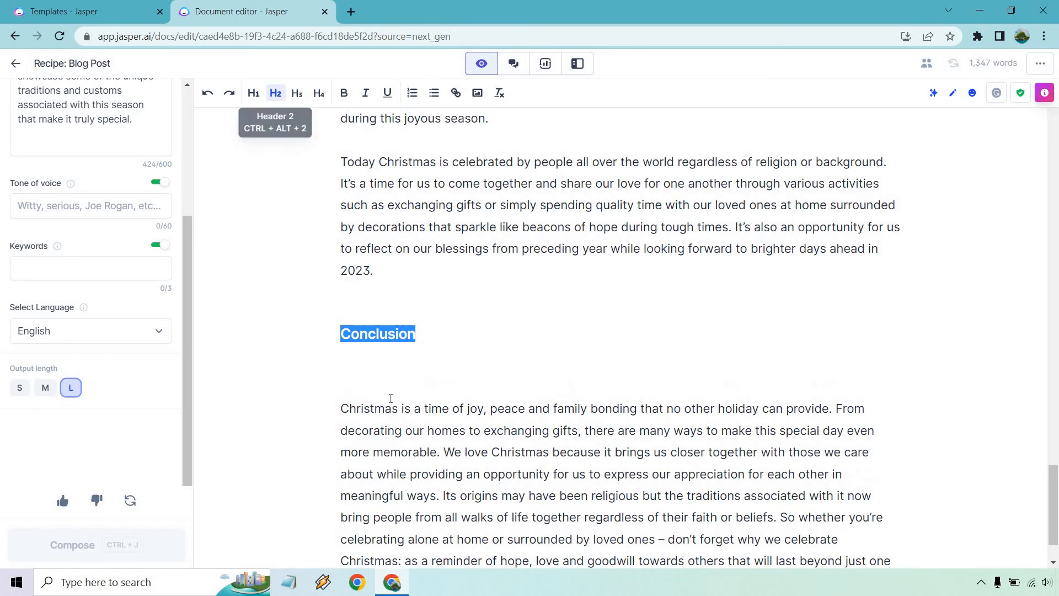
left_click(514, 390)
key("BackSpace")
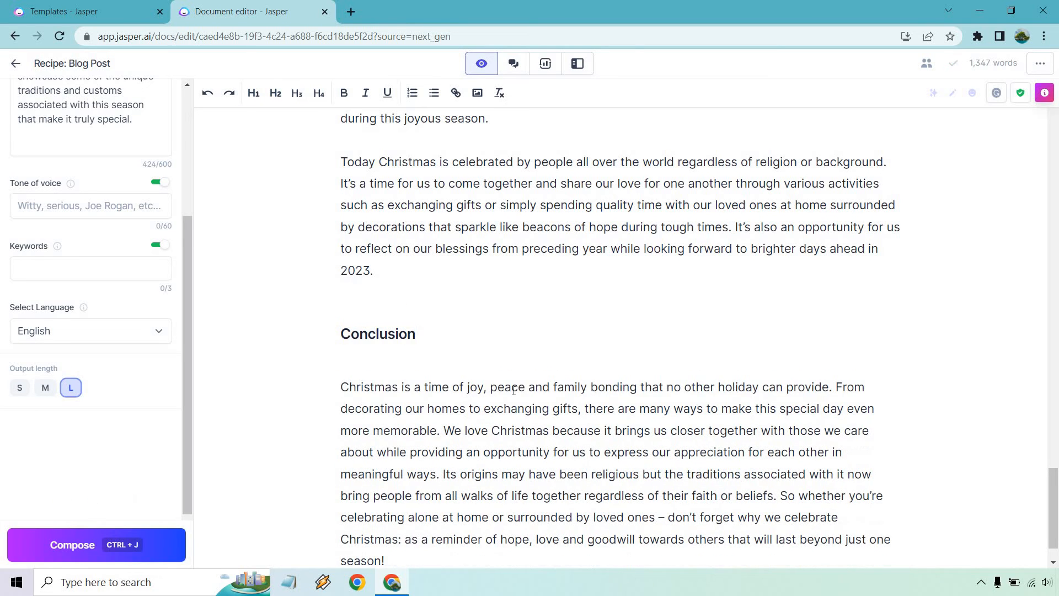
scroll(823, 351, "down", 1)
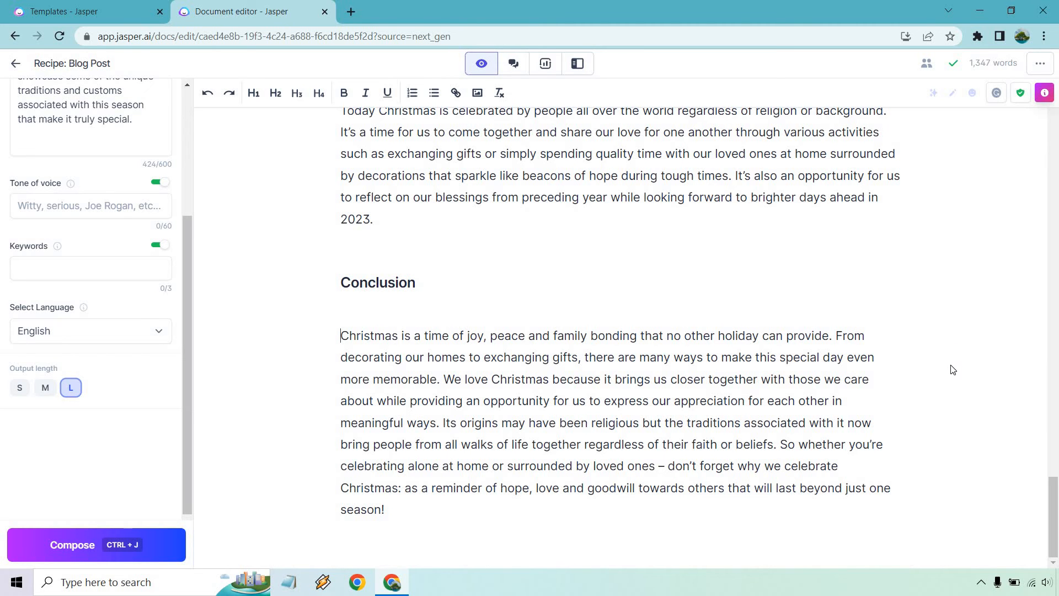
Scroll to the top of the post and show the keyboard shortcuts and pro tips panel
scroll(953, 370, "up", 15)
scroll(954, 370, "up", 20)
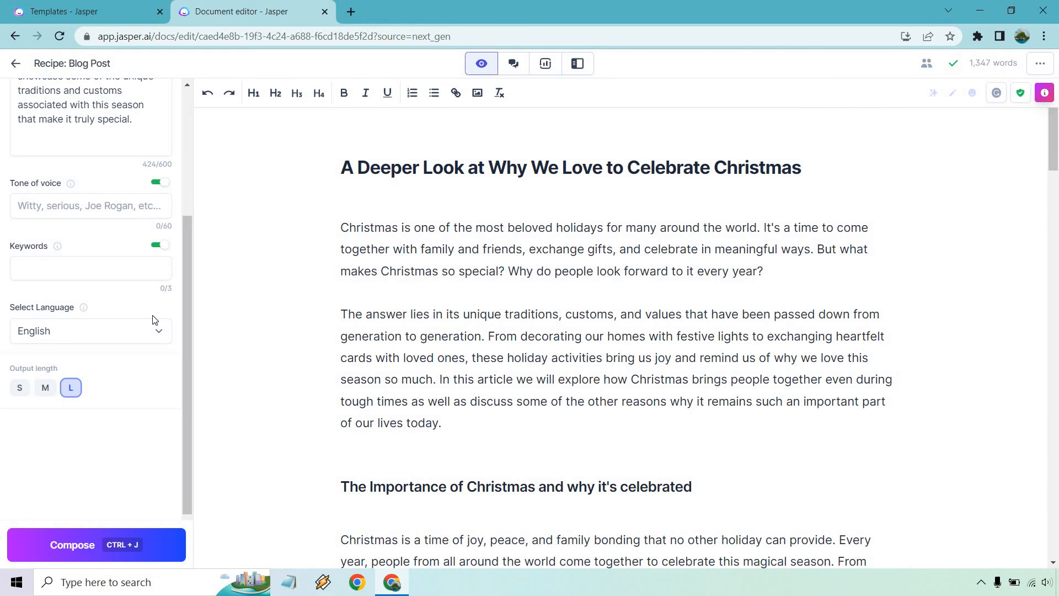
scroll(155, 319, "up", 4)
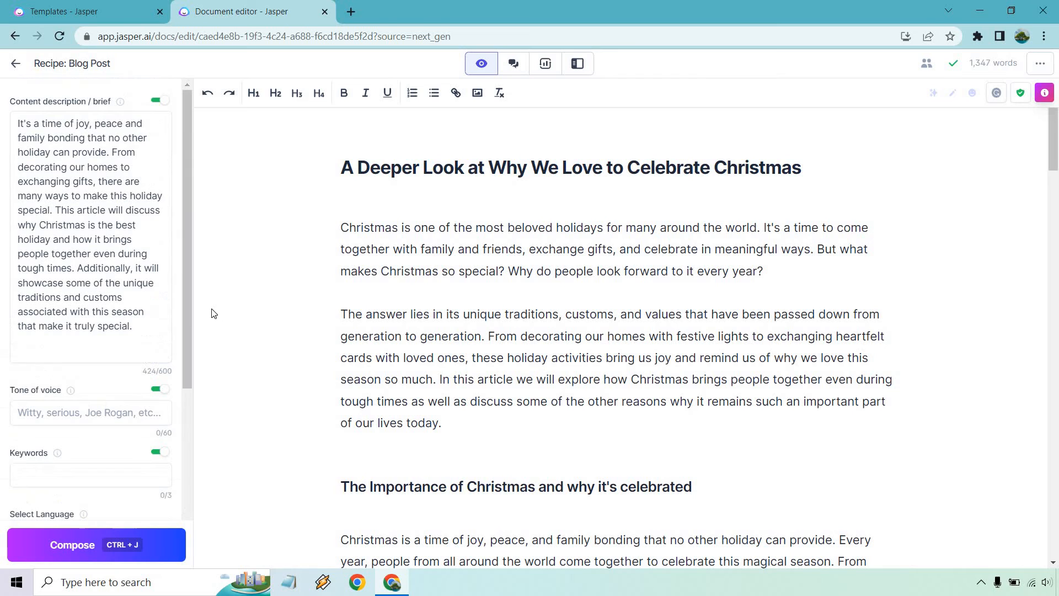
left_click(910, 315)
left_click(1044, 93)
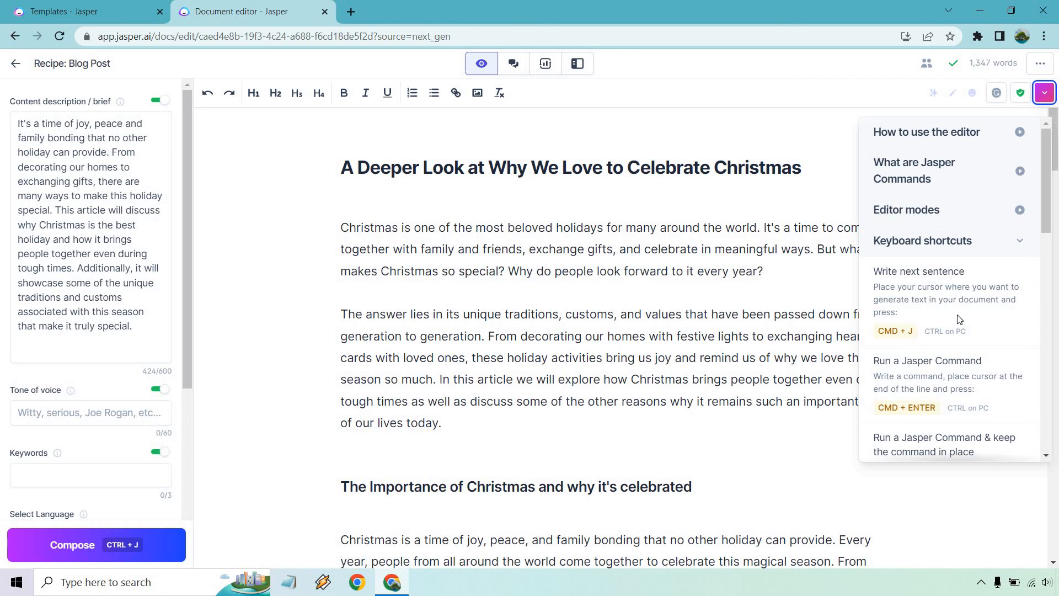
Browse the keyboard shortcuts list, then close the tips panel
scroll(960, 319, "down", 4)
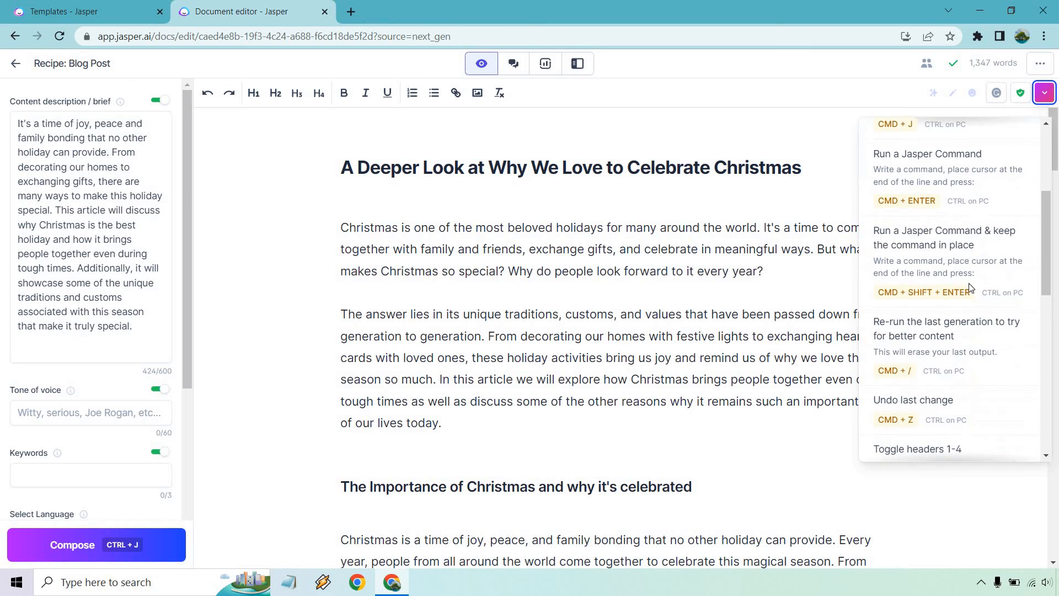
scroll(973, 287, "down", 3)
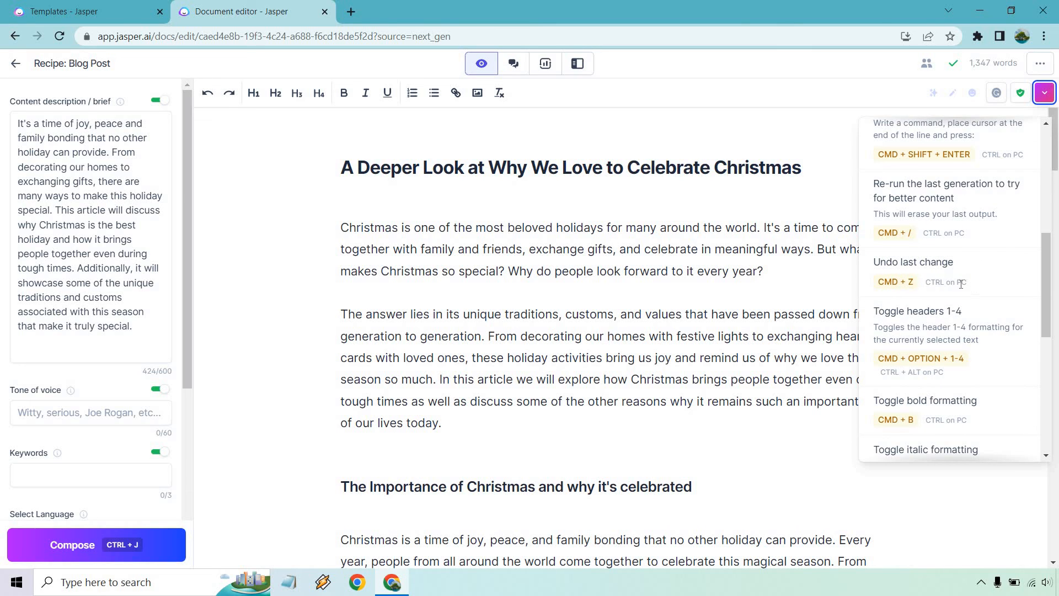
scroll(975, 284, "down", 5)
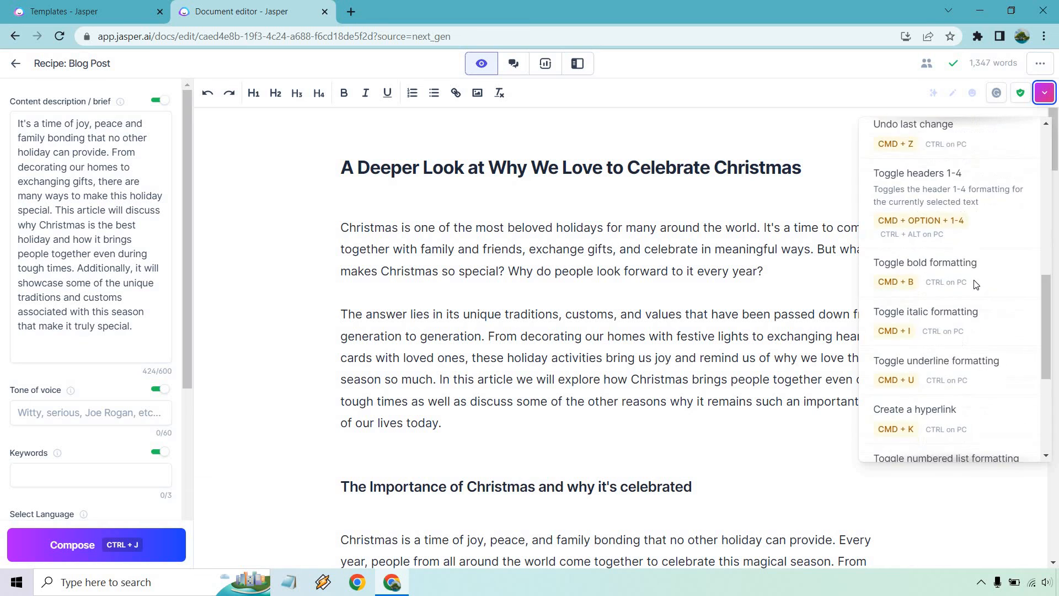
scroll(977, 284, "down", 2)
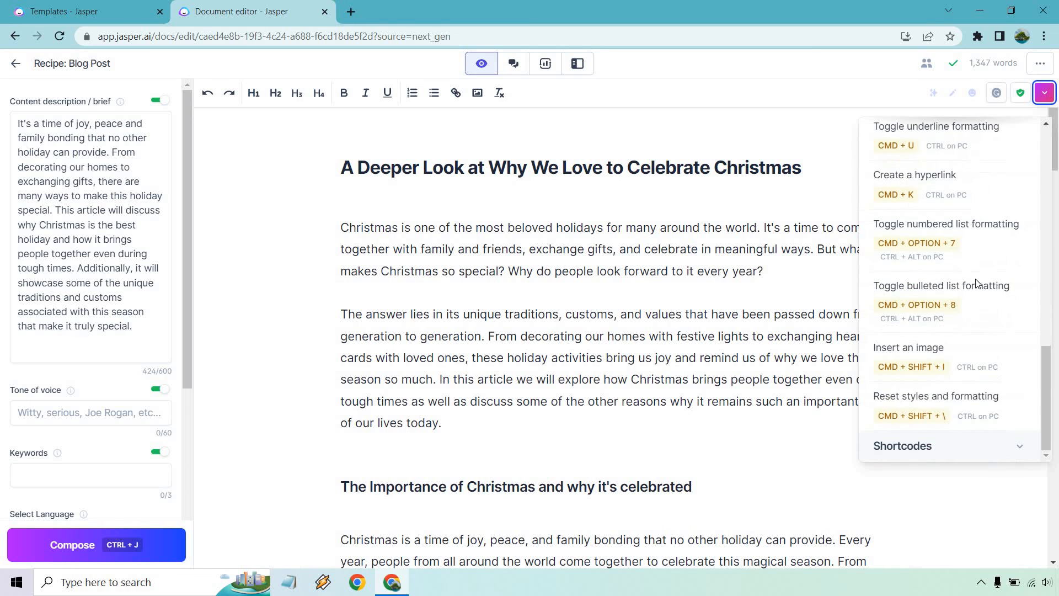
scroll(978, 284, "up", 11)
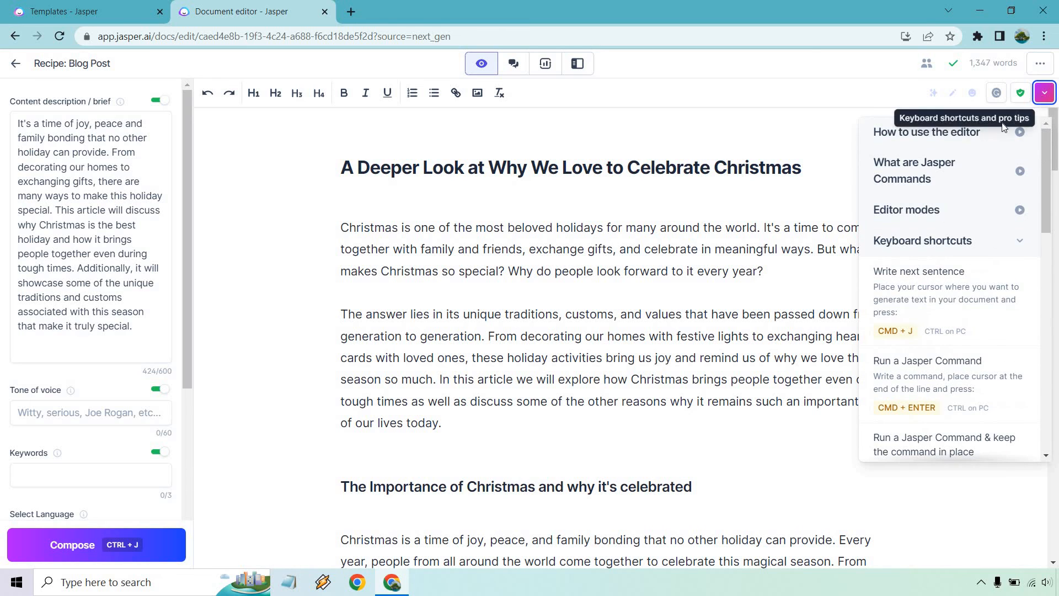
left_click(1045, 92)
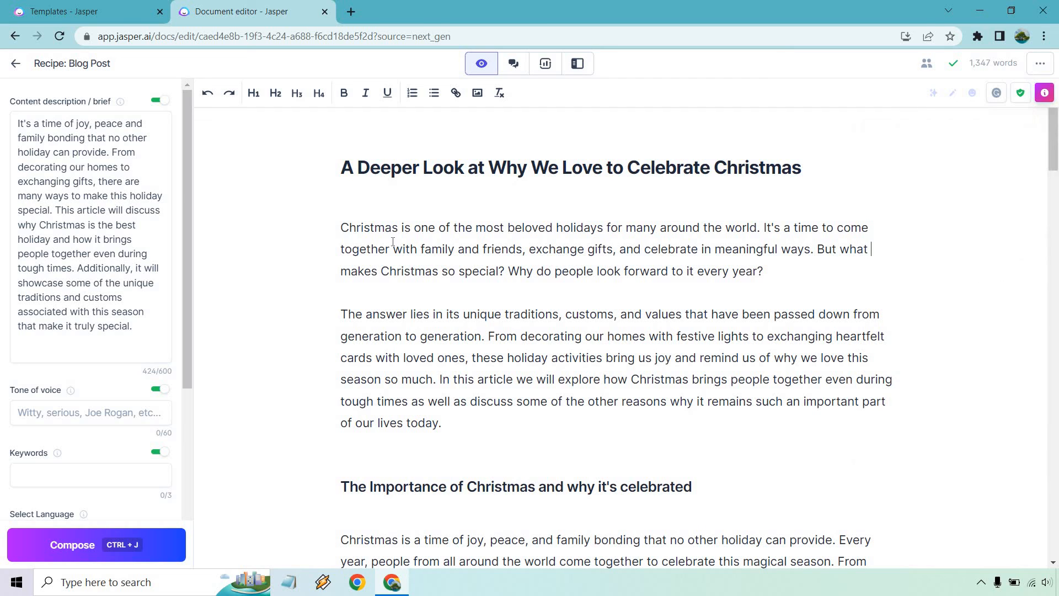